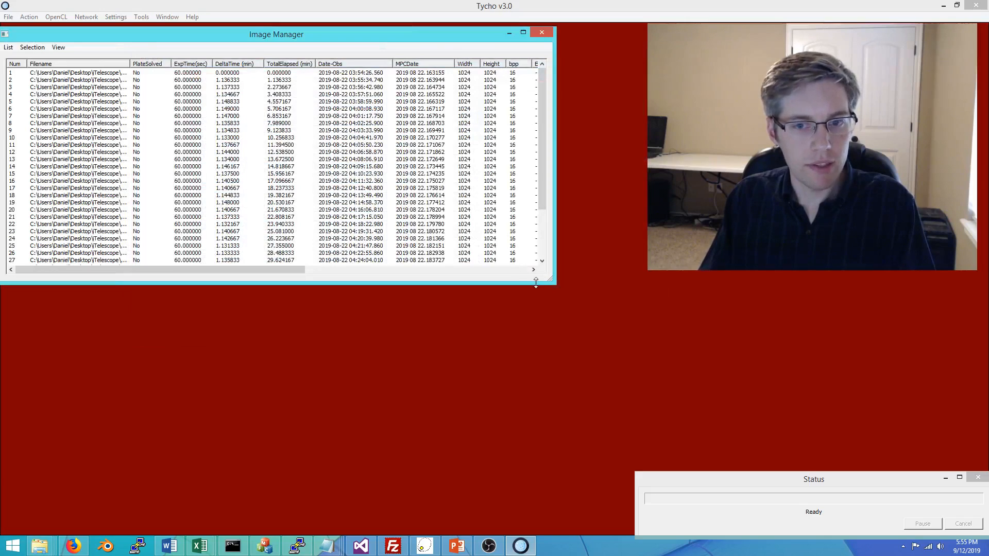
Step: Enlarge the Image Manager to show the whole image list, open Express Mode and accept its image calibration settings
drag(548, 281, 623, 396)
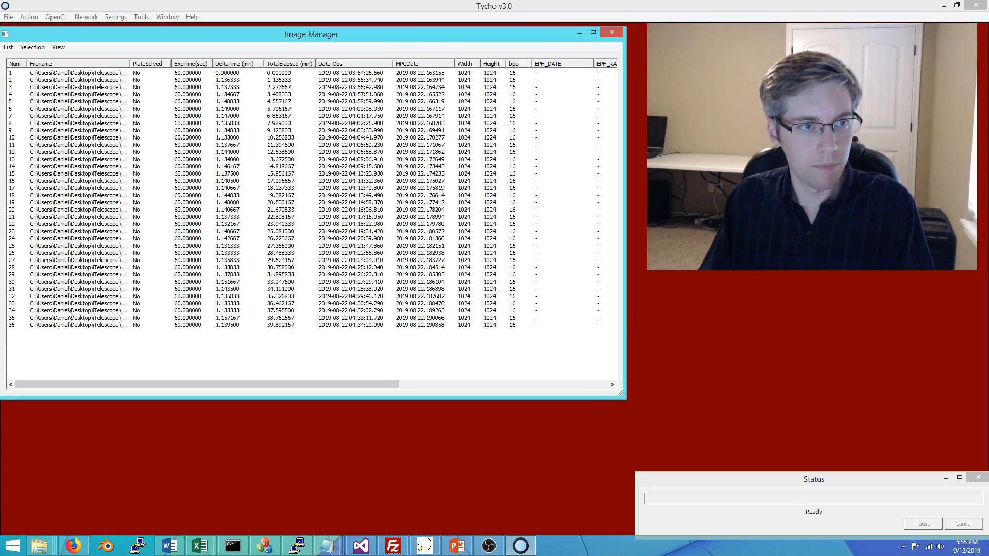
click(29, 17)
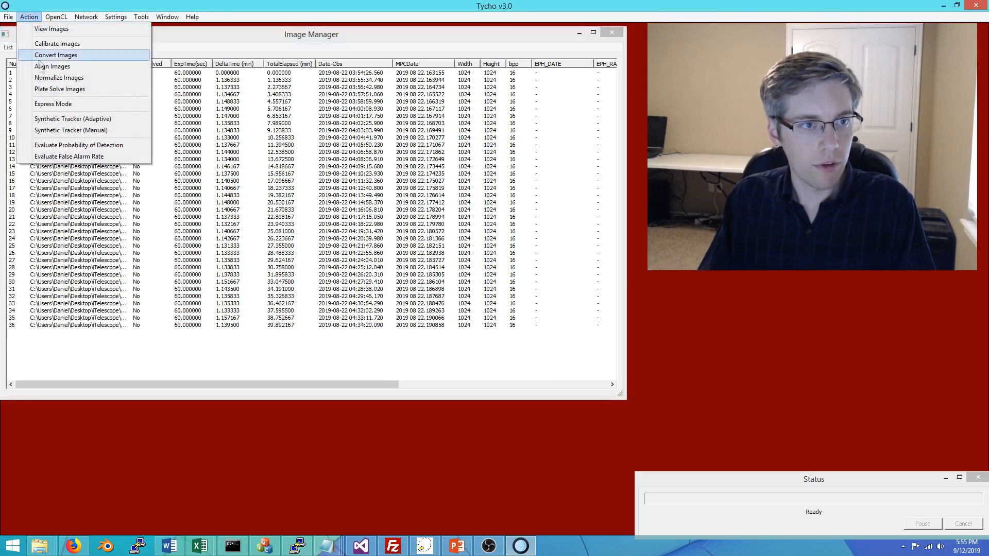
click(50, 105)
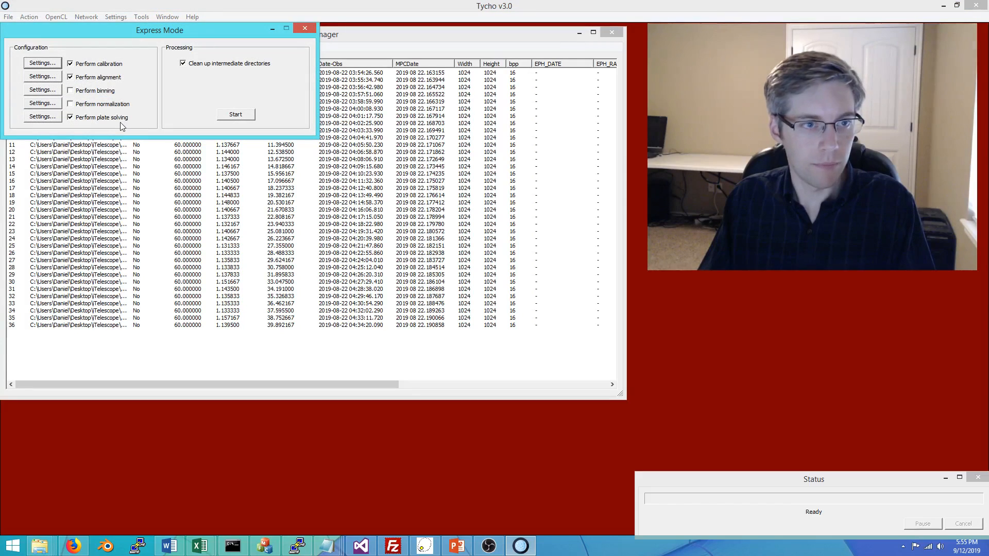
click(52, 64)
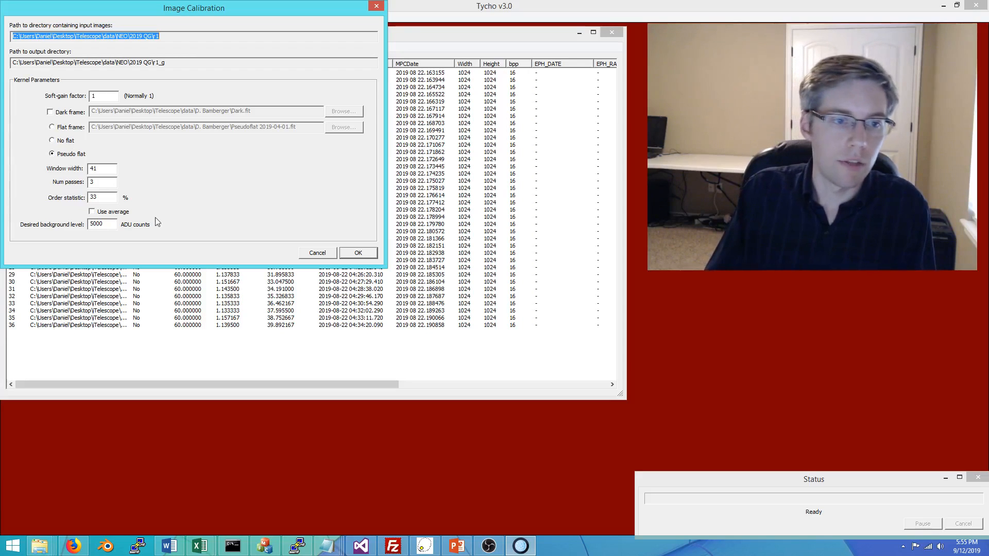
drag(109, 224, 75, 223)
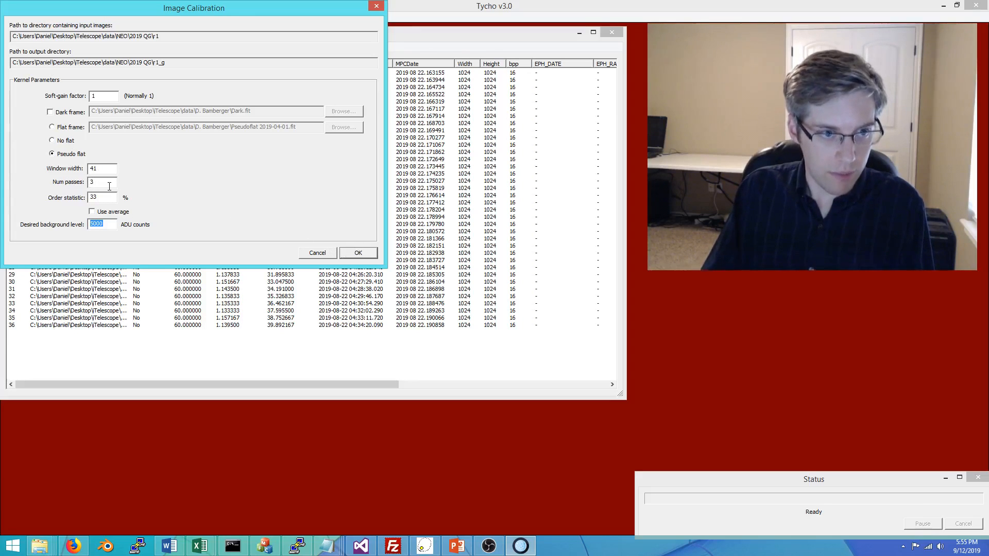
click(358, 253)
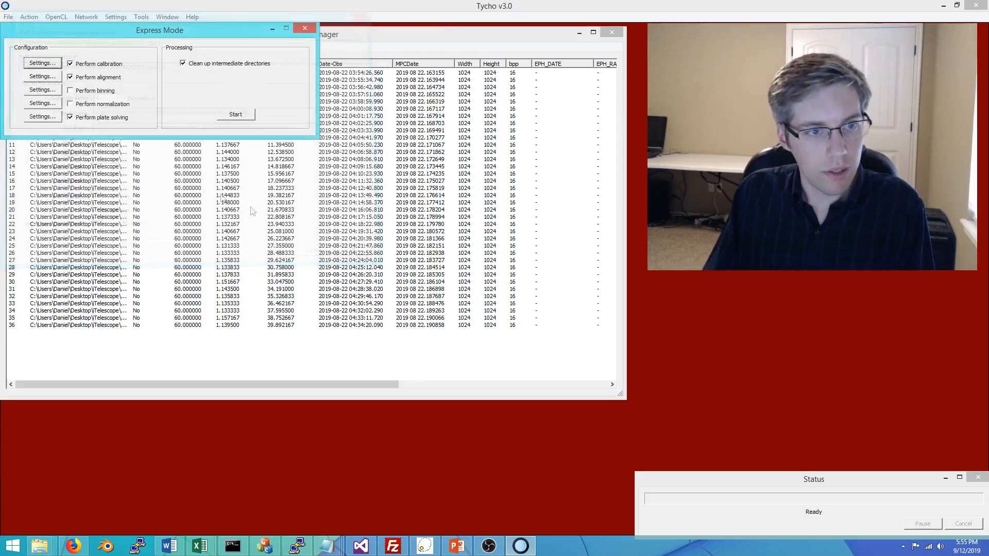
Step: Accept PixInsight as the alignment software and run Express Mode with calibration, alignment and plate solving
click(53, 78)
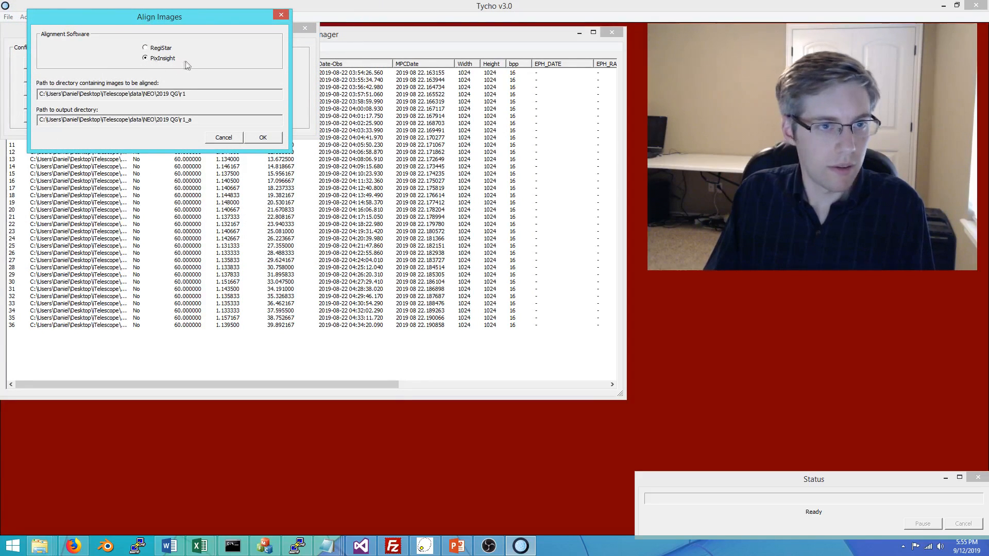
click(259, 138)
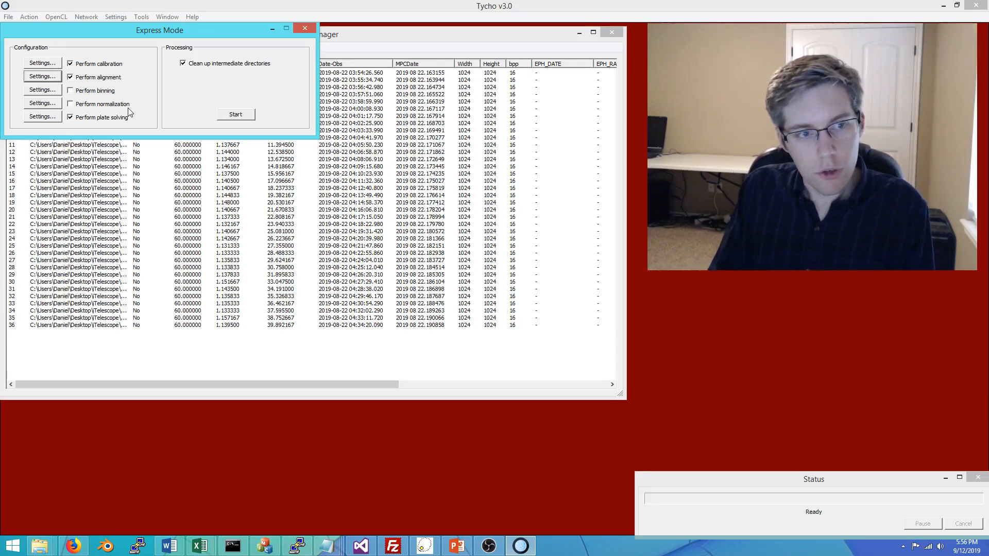
click(235, 115)
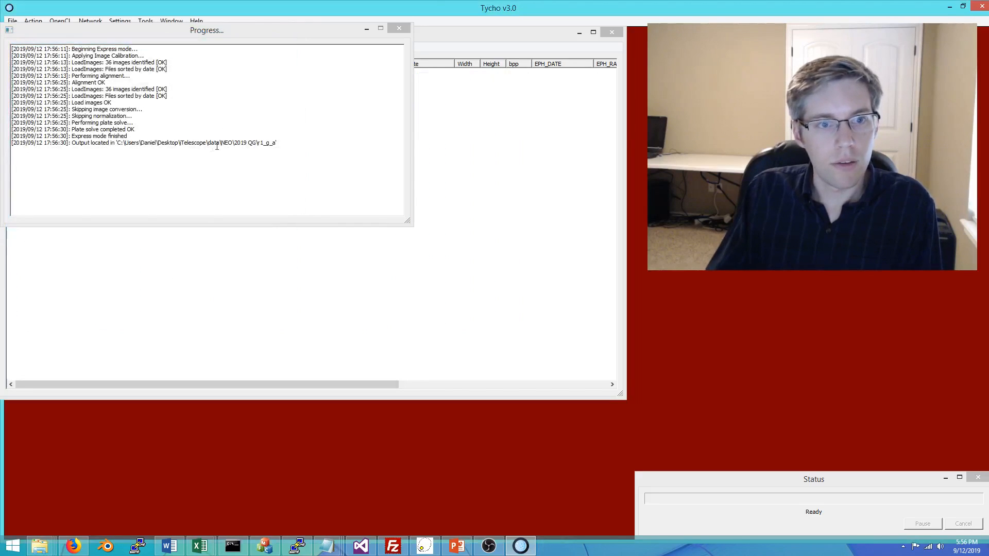
Step: Move the progress log aside and load all processed FITS images from the r1_g_a folder into the Image Manager
click(271, 144)
drag(216, 30, 492, 186)
click(8, 47)
click(34, 59)
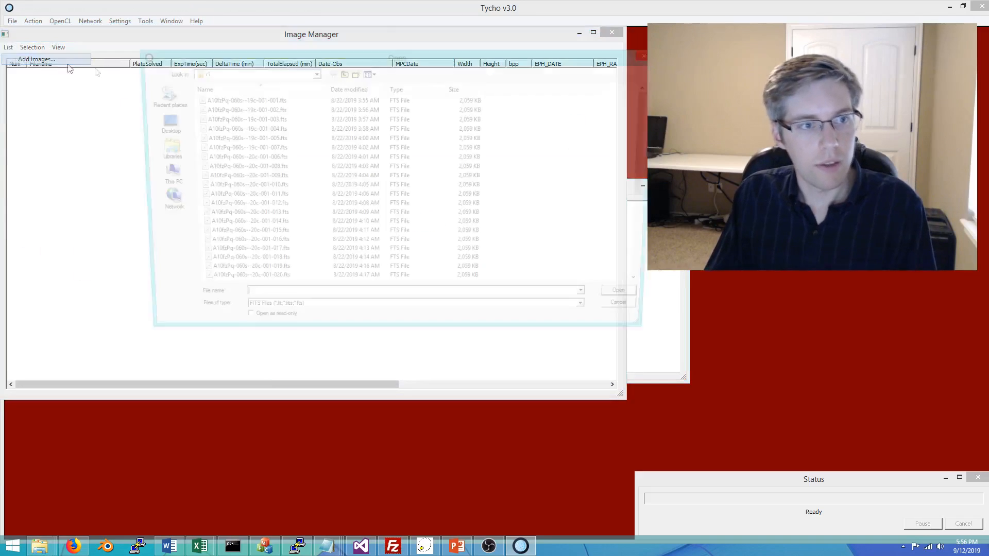
click(342, 72)
click(204, 109)
double_click(205, 109)
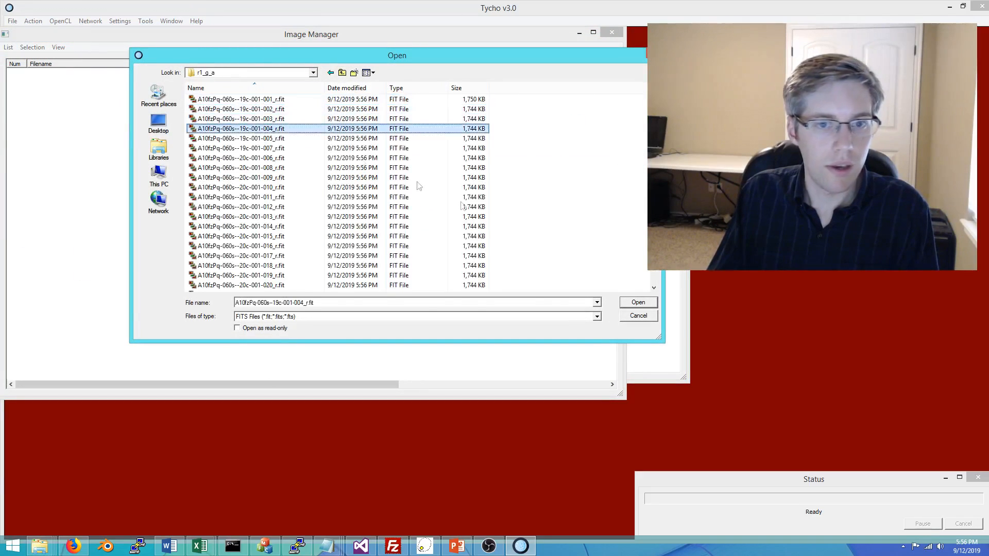
key(ctrl+a)
key(Return)
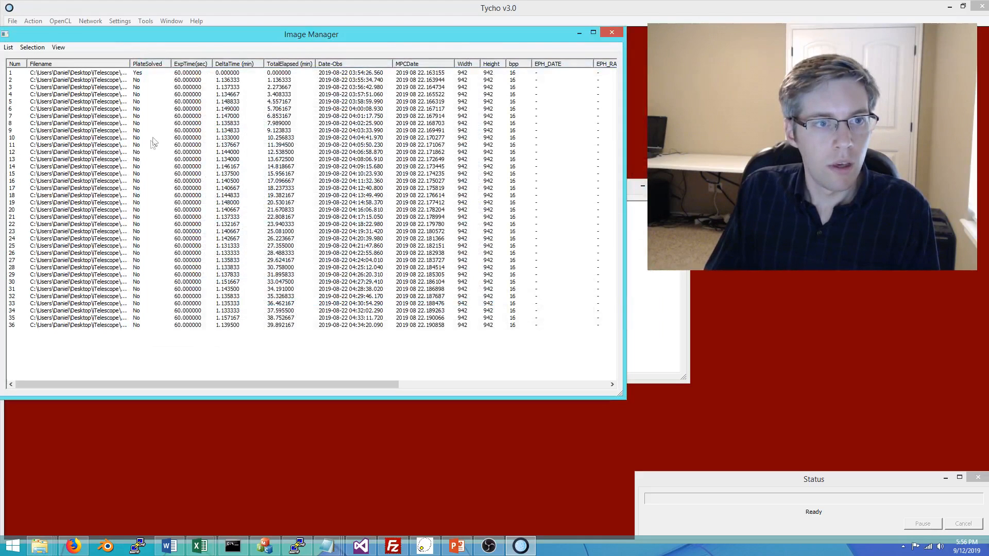
Step: Download the observations of confirmed object 2019 QG from the obs database
click(147, 22)
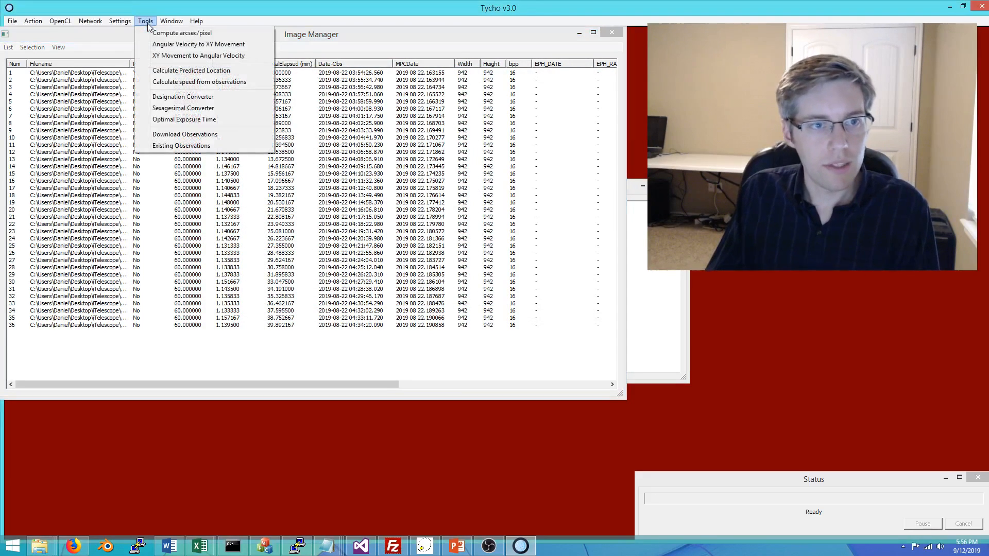
click(184, 135)
click(104, 69)
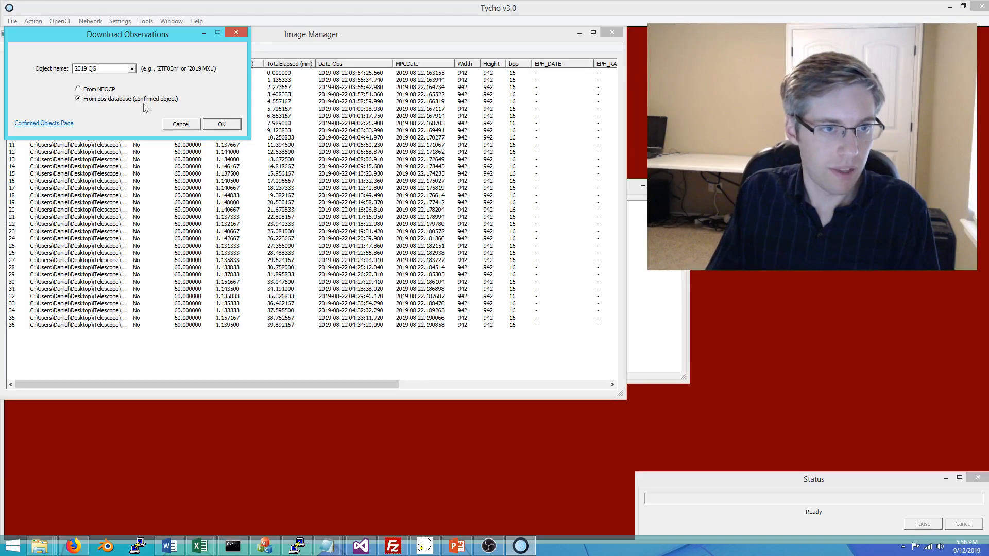
click(231, 126)
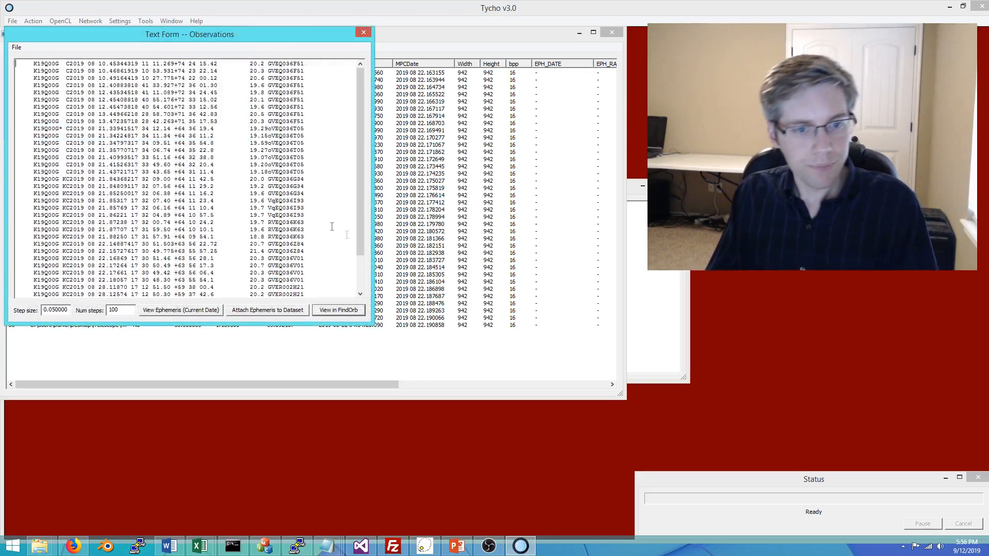
Step: Delete all observations from 2019 08 22.16869 onward, keeping those up to the second Z84 entry
scroll(315, 242, down, 2)
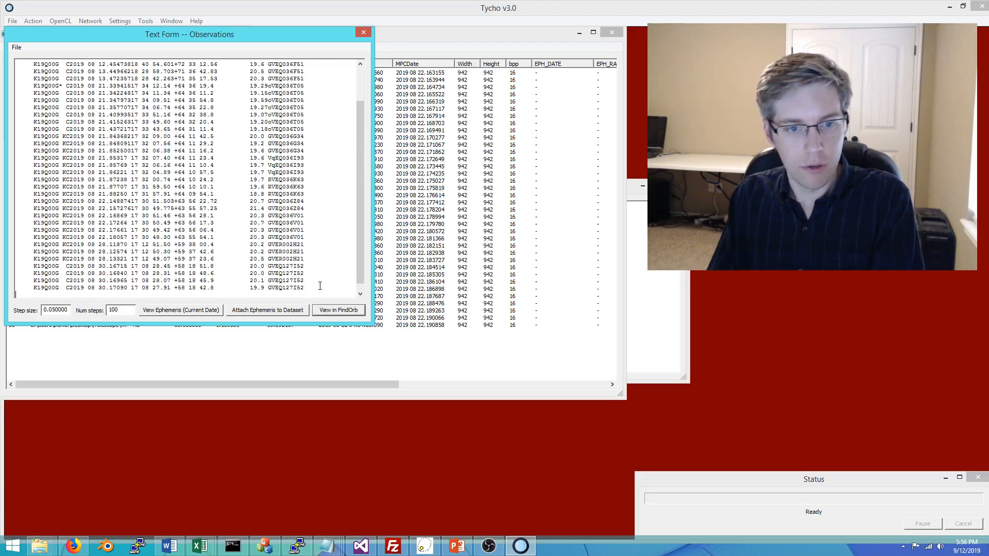
scroll(320, 286, down, 1)
click(304, 201)
key(Return)
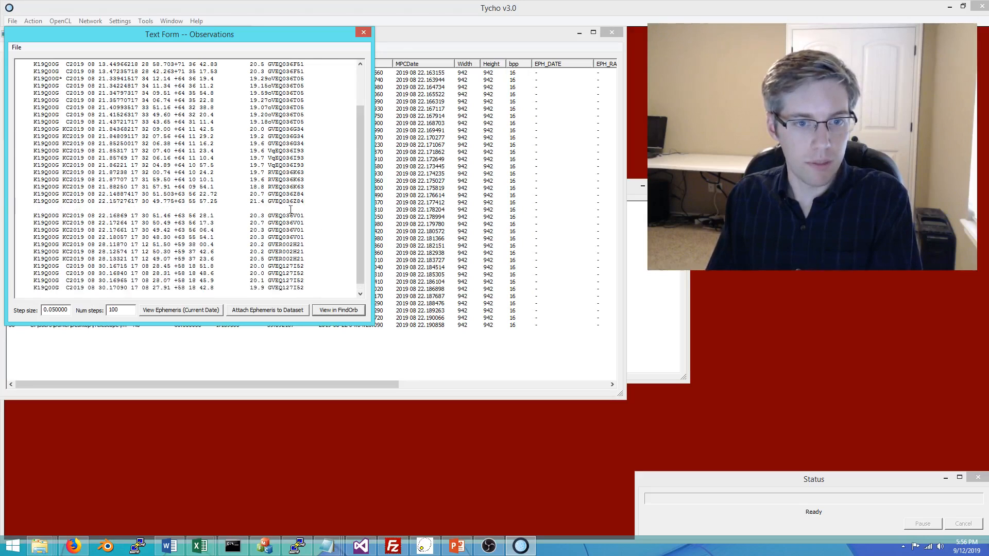
drag(312, 288, 2, 217)
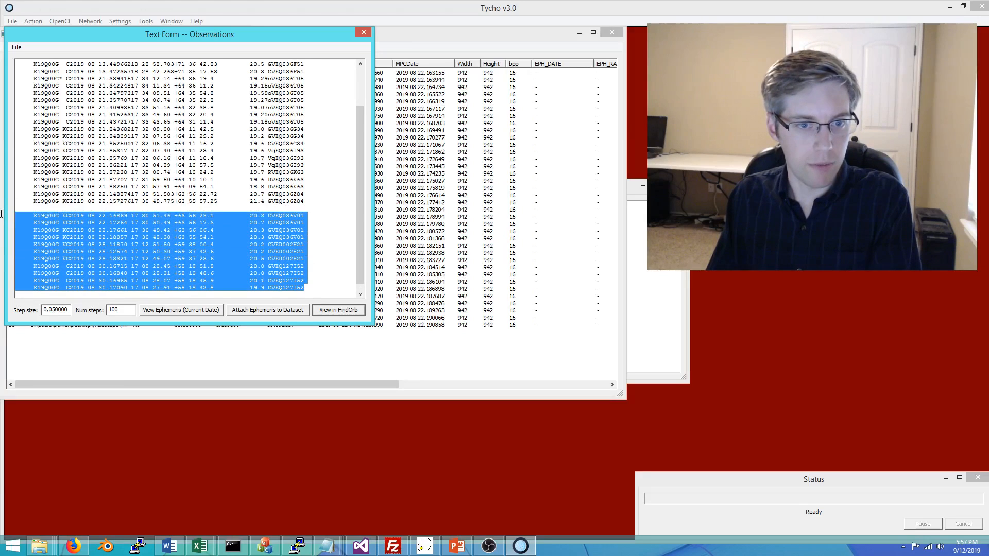
key(Delete)
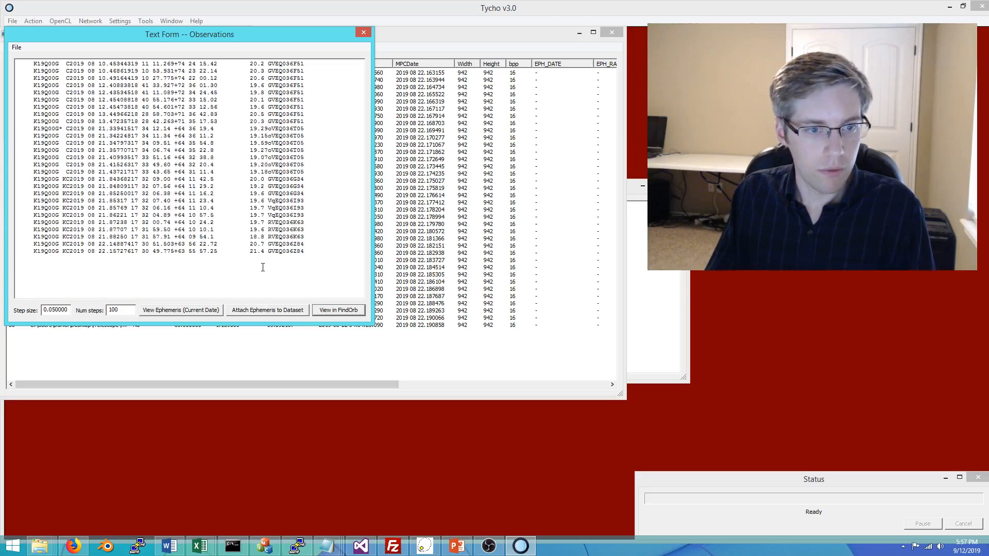
Step: Attach the Find_Orb ephemeris of 2019 QG to the dataset and review the EPH columns in the Image Manager
click(263, 312)
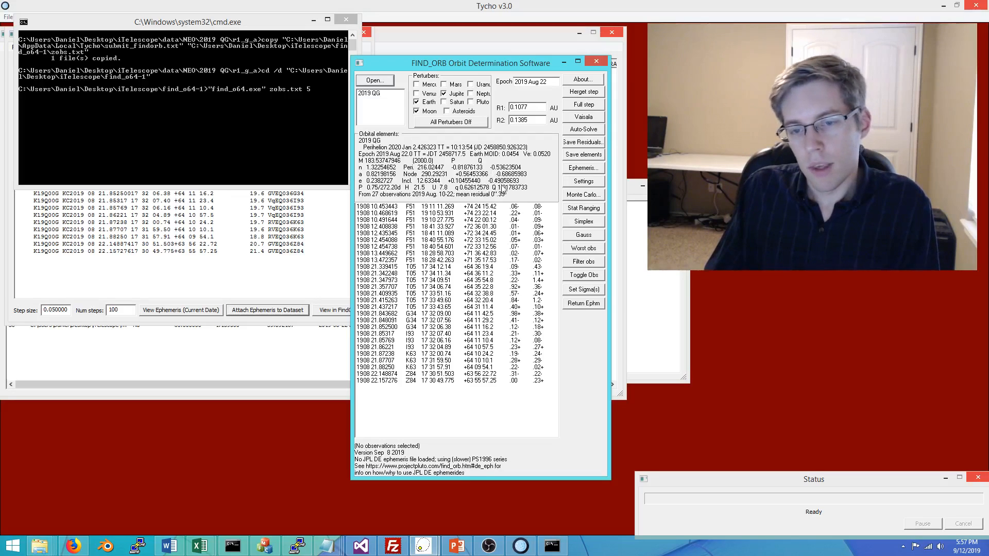
click(574, 303)
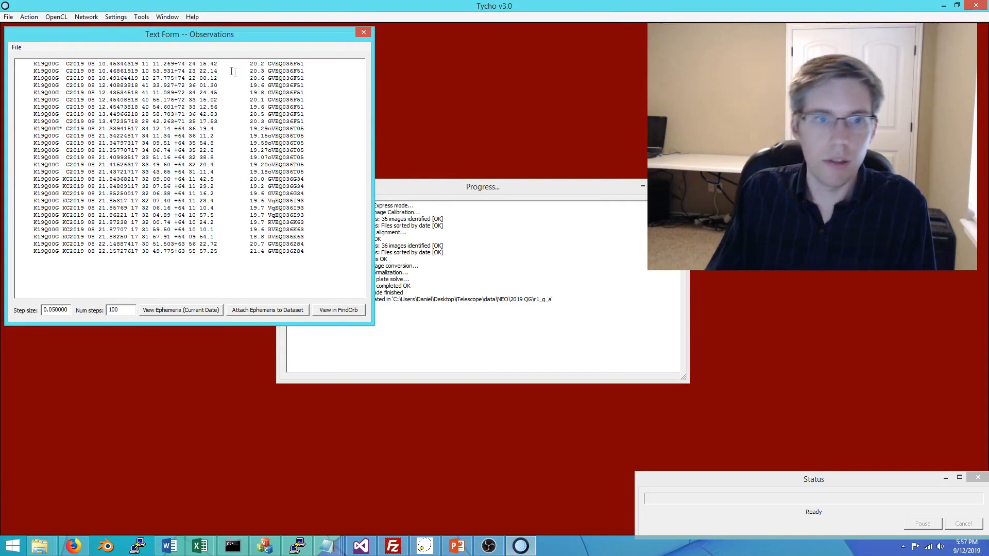
drag(186, 35, 236, 113)
click(320, 43)
drag(320, 44, 314, 45)
drag(379, 391, 585, 384)
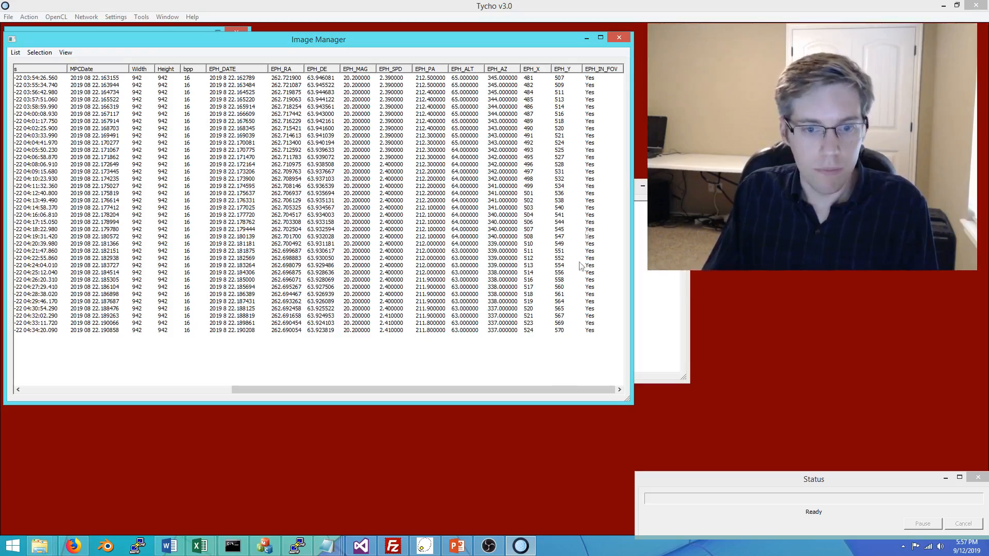
drag(558, 390, 333, 391)
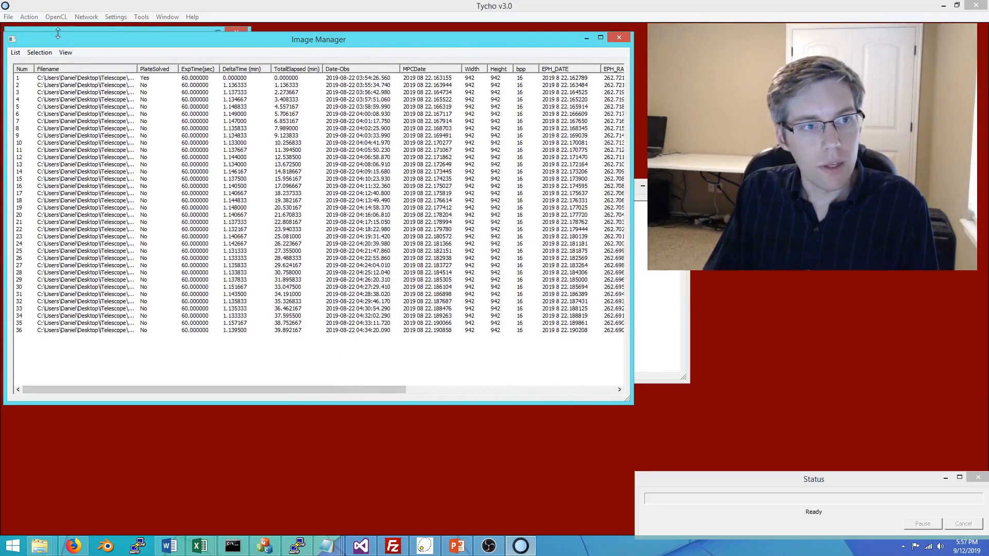
Step: Open the loaded images in the Image Viewer at 0.5x zoom and create a stack based on the ephemeris
click(30, 17)
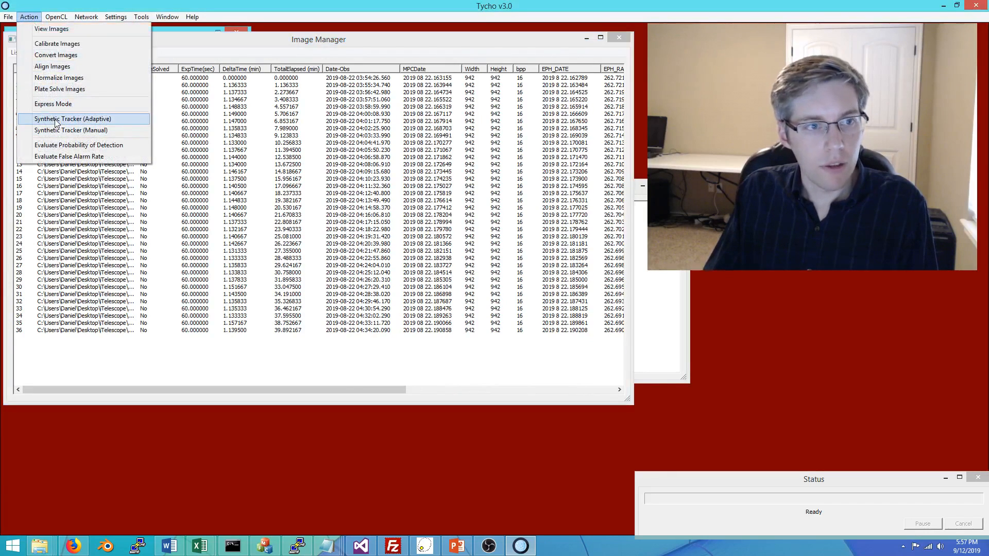
click(65, 29)
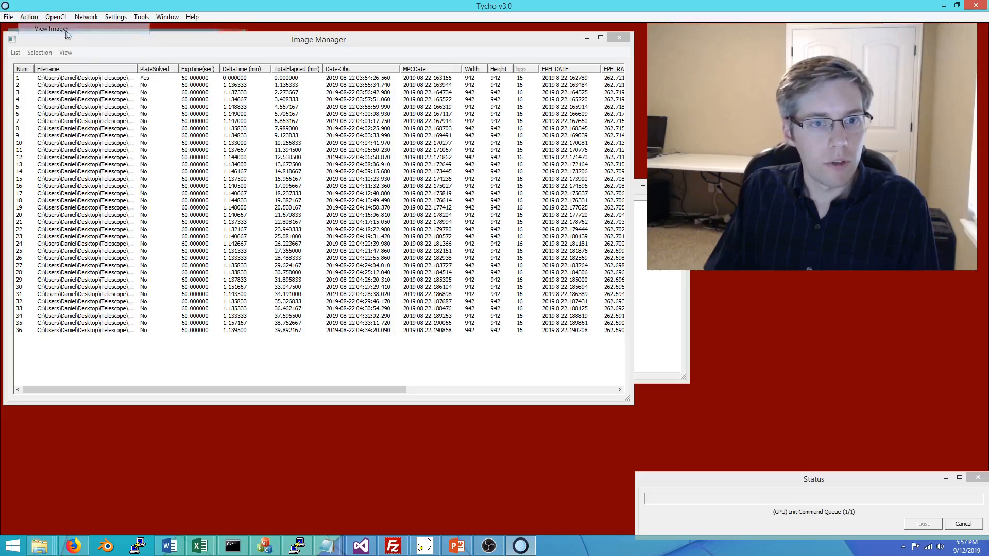
mouse_move(323, 140)
mouse_down()
mouse_move(345, 143)
mouse_move(327, 141)
mouse_up()
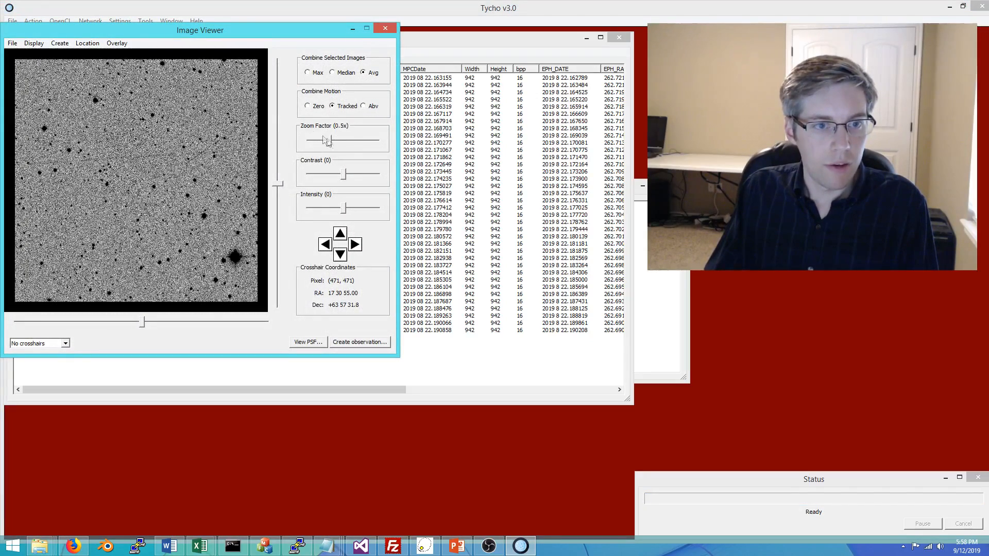
click(87, 43)
mouse_move(59, 44)
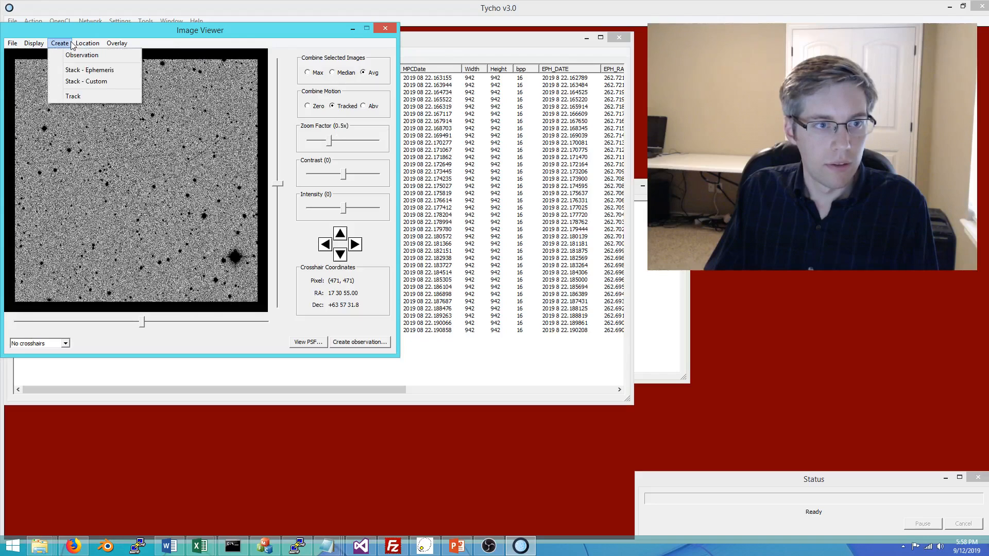
click(74, 70)
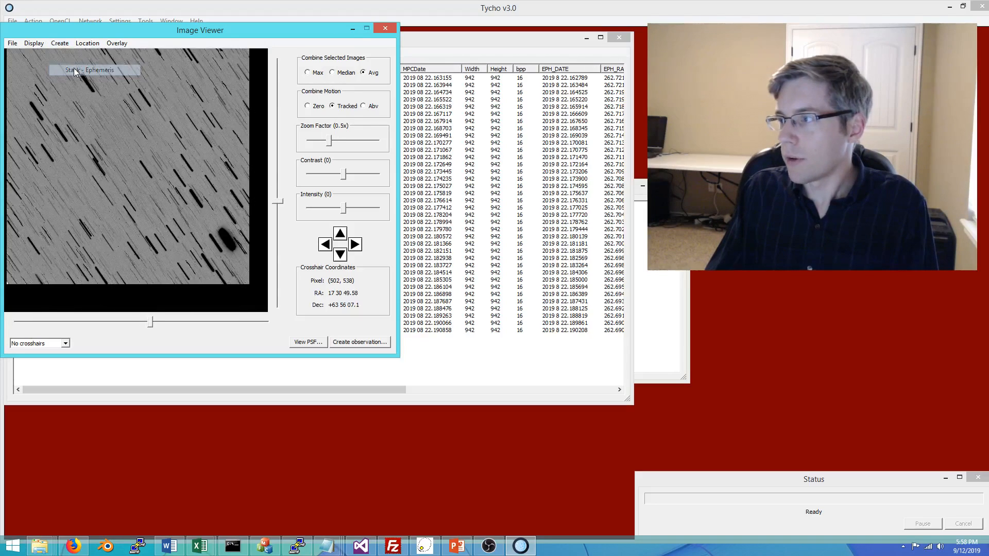
Step: Zoom the stack to 2x and compare its Median view with Abv motion against the Avg view with Tracked motion
drag(328, 141, 348, 146)
drag(188, 136, 185, 153)
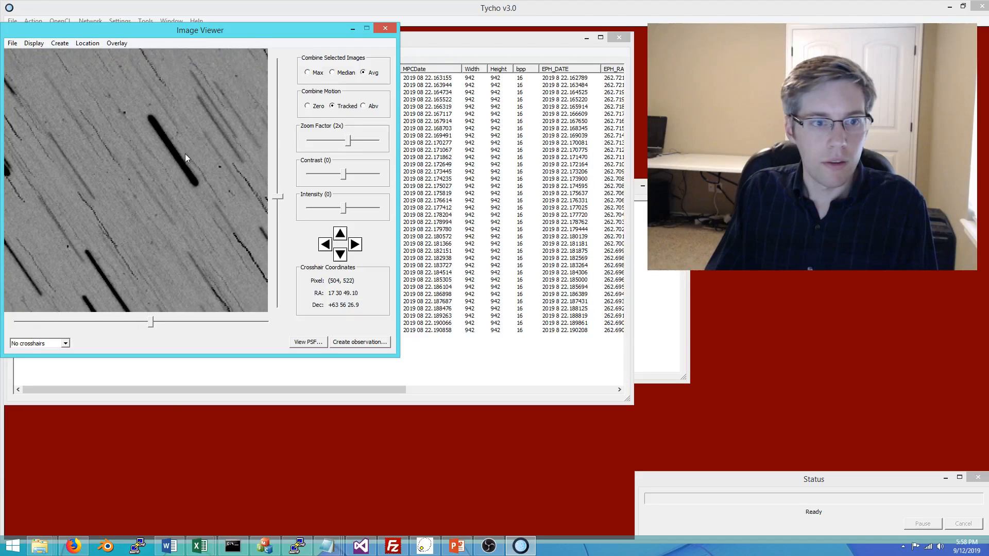
click(372, 106)
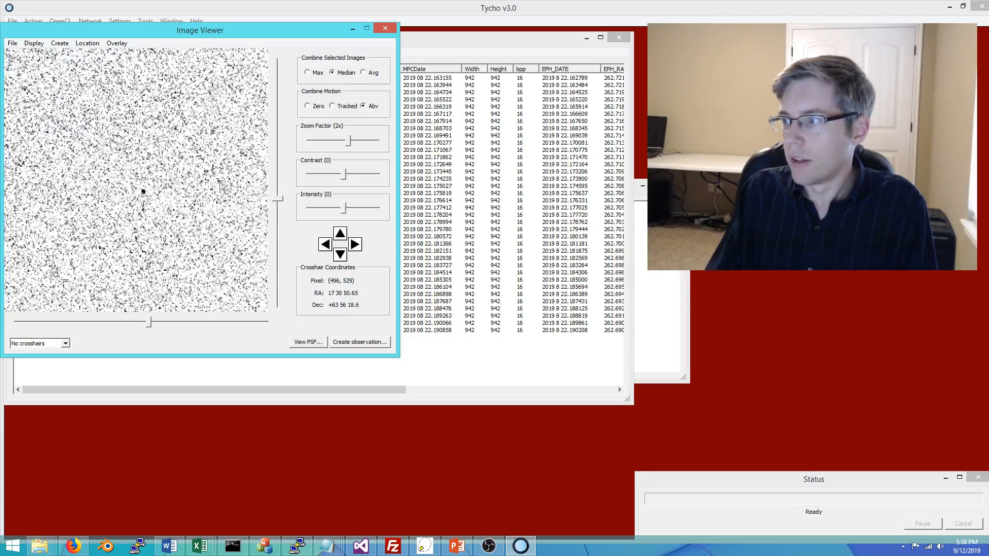
click(369, 73)
click(331, 106)
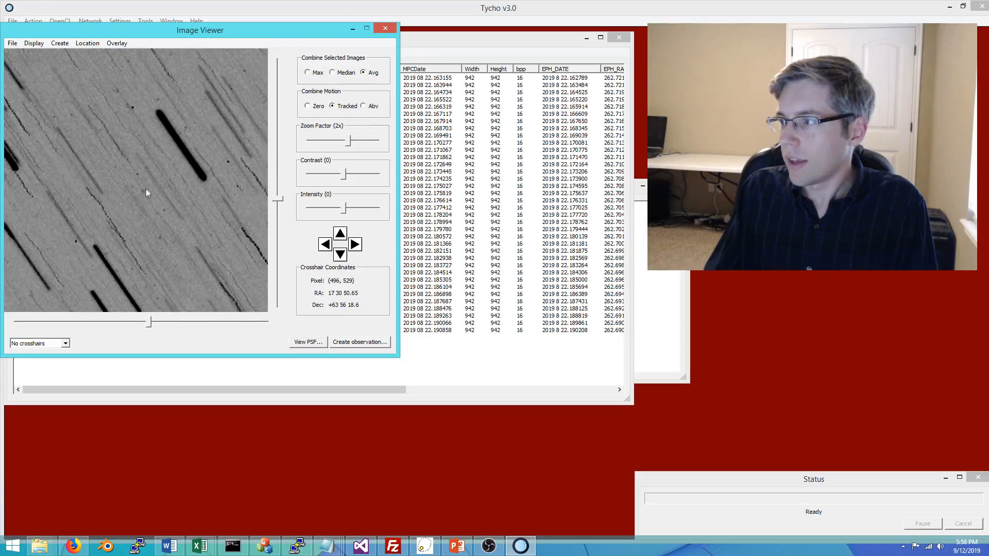
Step: Zoom the stack to 4x, inspect the expected object position, and display it with Abv motion combining
drag(147, 187, 153, 180)
drag(348, 144, 358, 141)
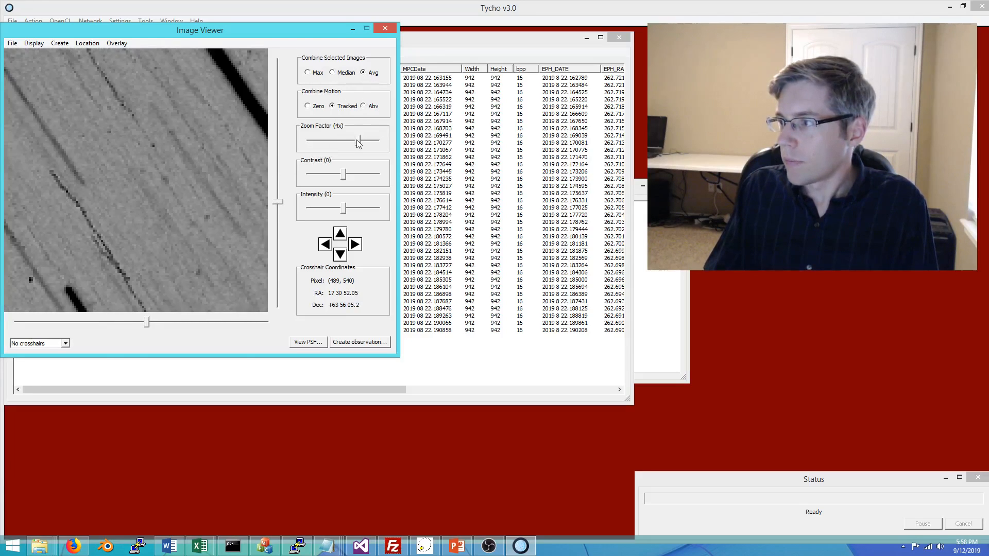
drag(221, 165, 171, 125)
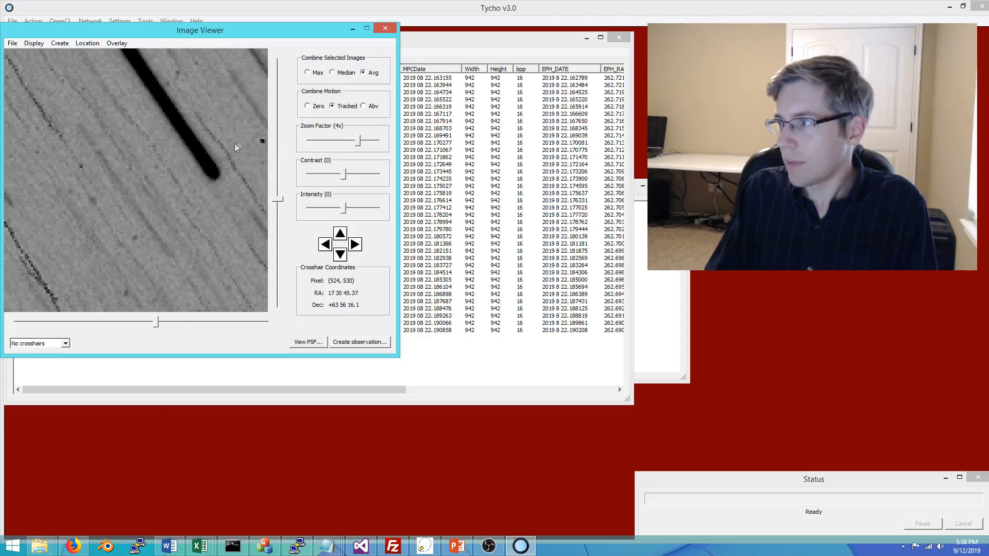
drag(149, 216, 164, 205)
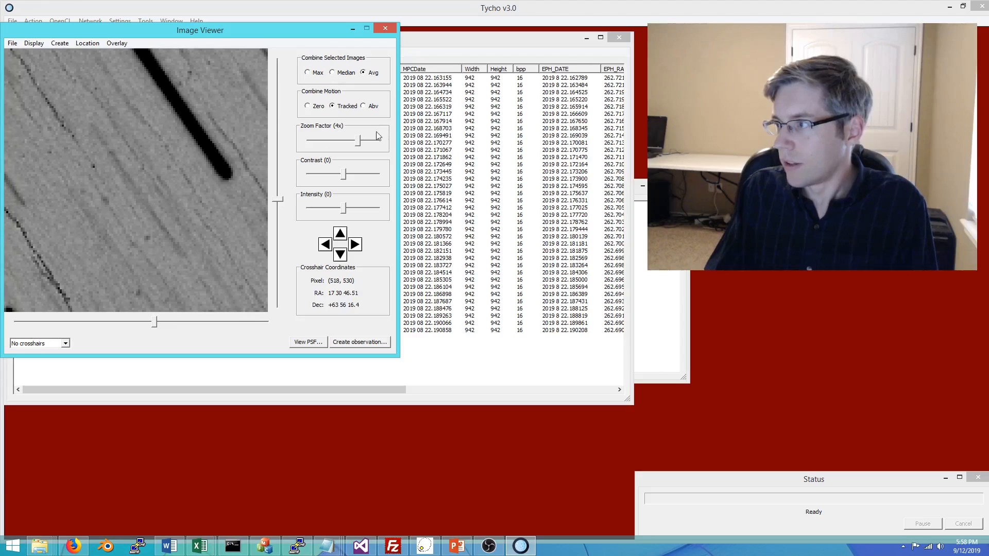
click(369, 109)
drag(134, 183, 147, 184)
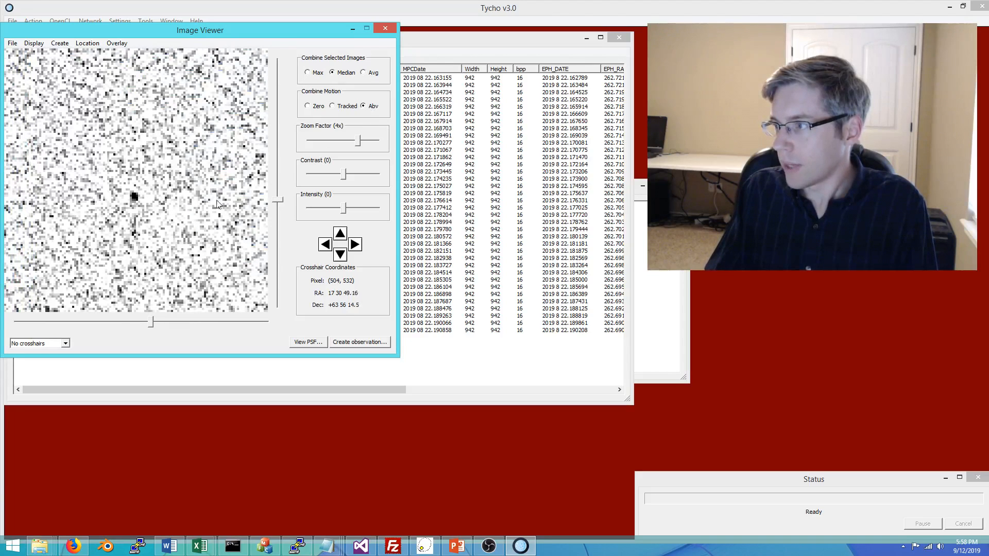
Step: Reset the stack's intensity to 0, center the view on the dark object, and create a track from it
drag(345, 213, 324, 213)
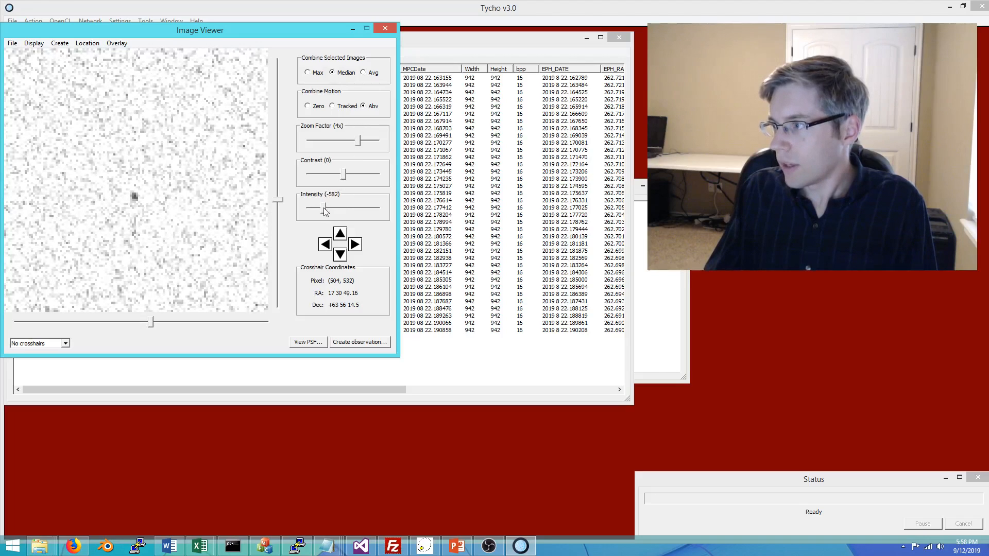
right_click(324, 208)
click(135, 195)
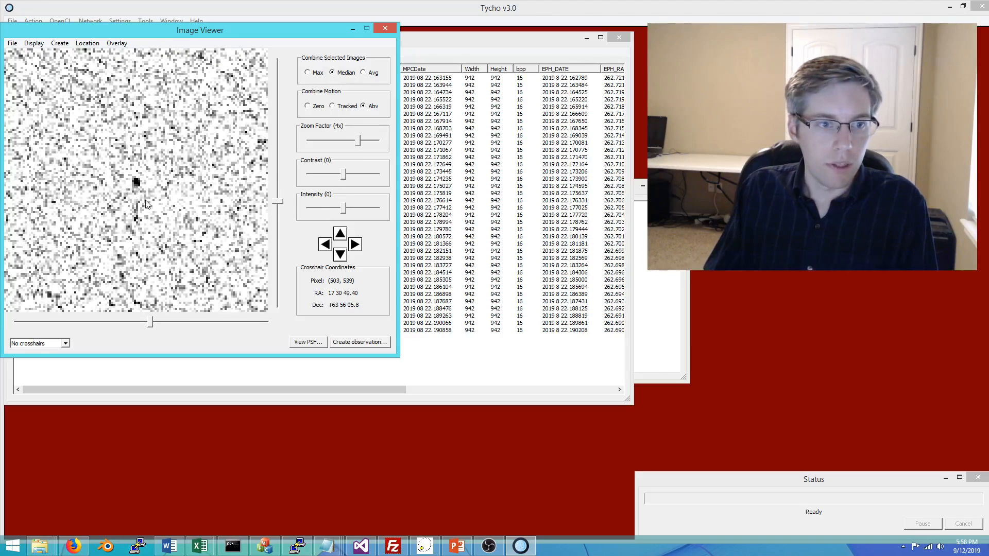
click(60, 43)
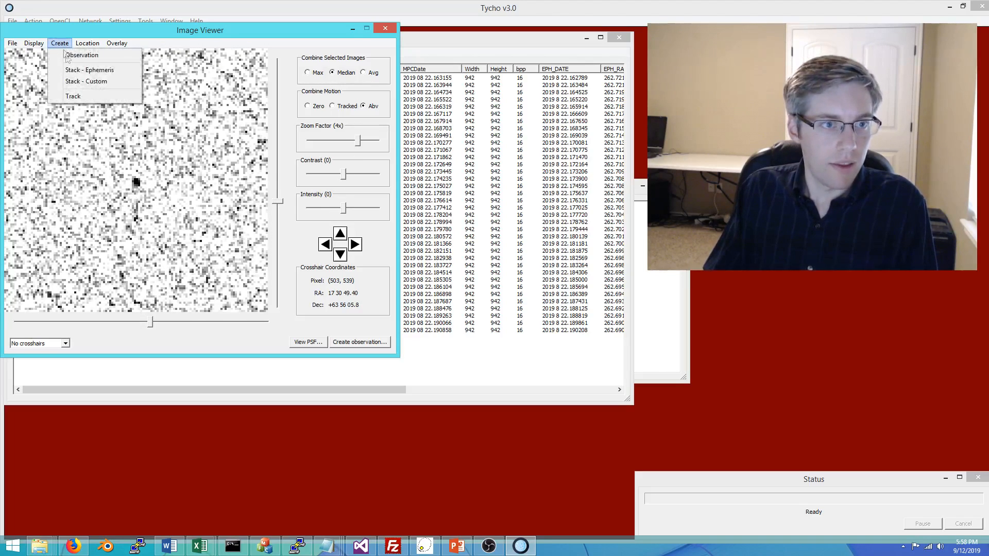
click(79, 98)
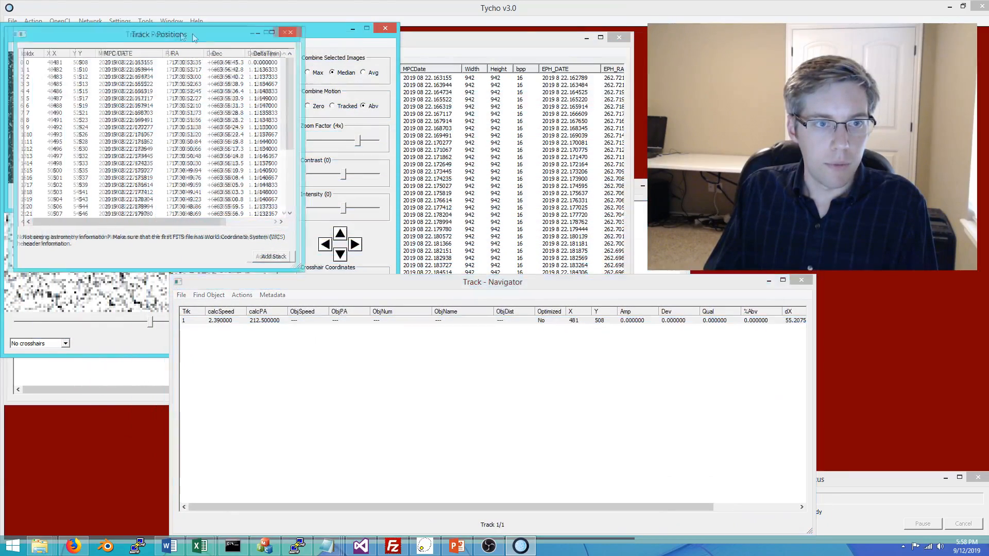
Step: Select track 1 in the Track Navigator and start verifying it
click(181, 296)
click(196, 321)
right_click(244, 322)
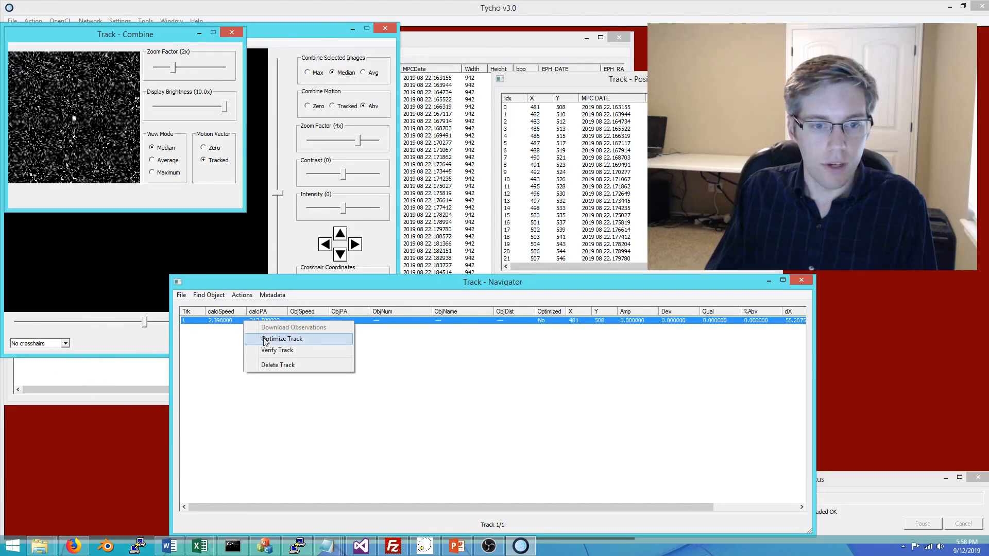
click(269, 352)
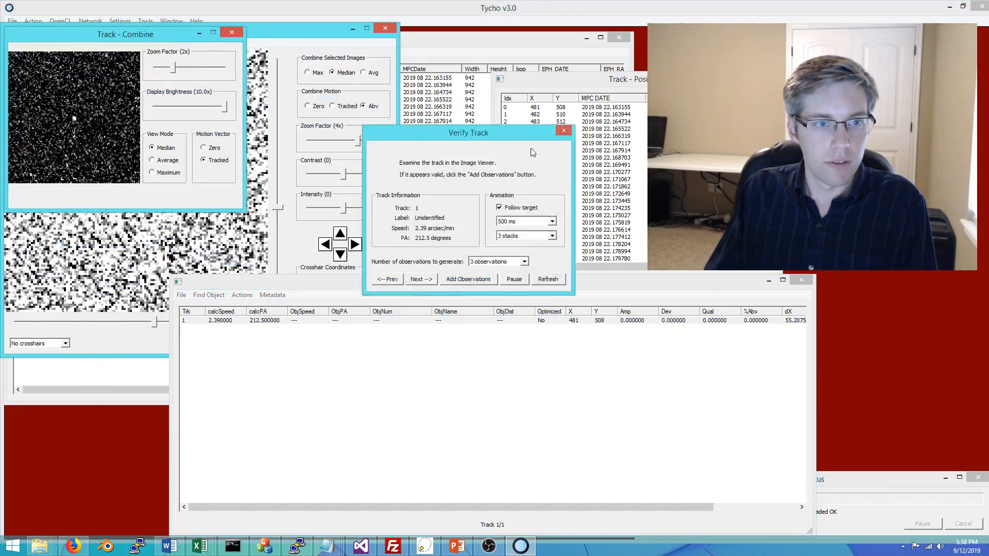
Step: Display the animated track at 4x zoom with 13x13 crosshairs in the Image Viewer
drag(362, 138, 354, 143)
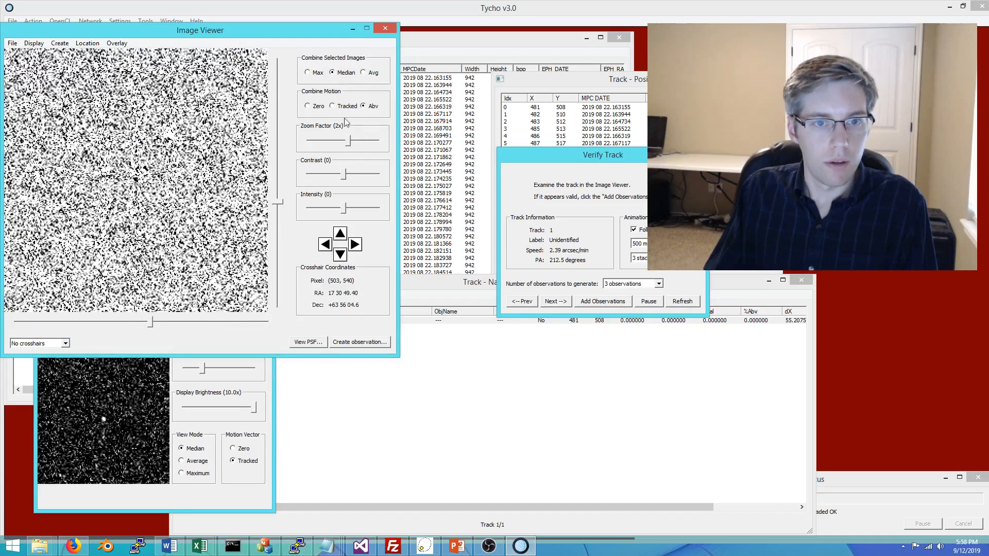
drag(351, 146, 361, 142)
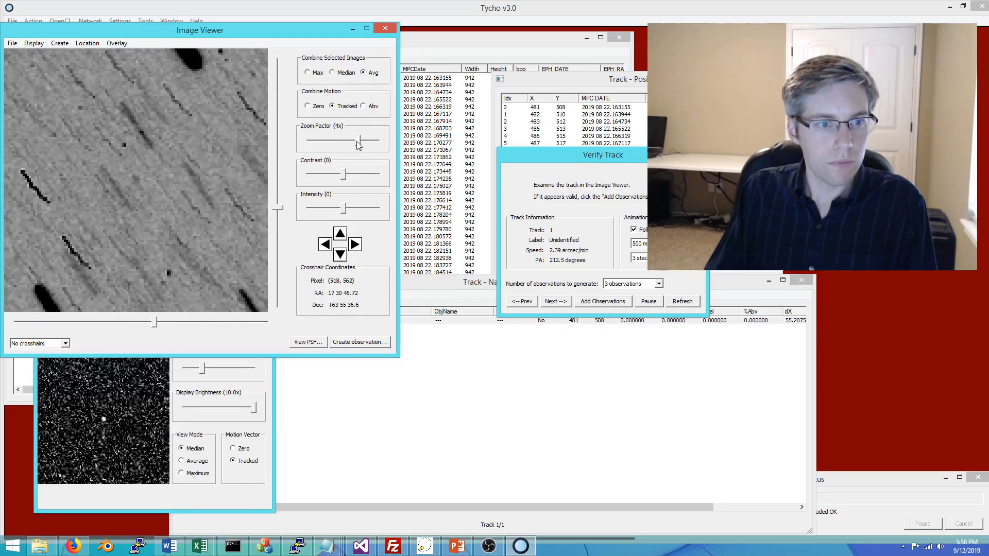
click(65, 343)
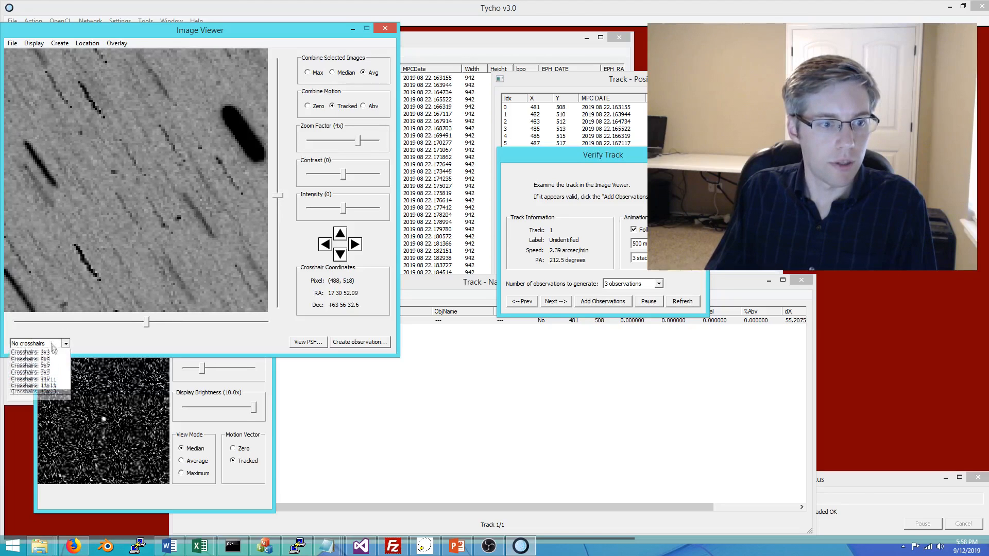
click(31, 395)
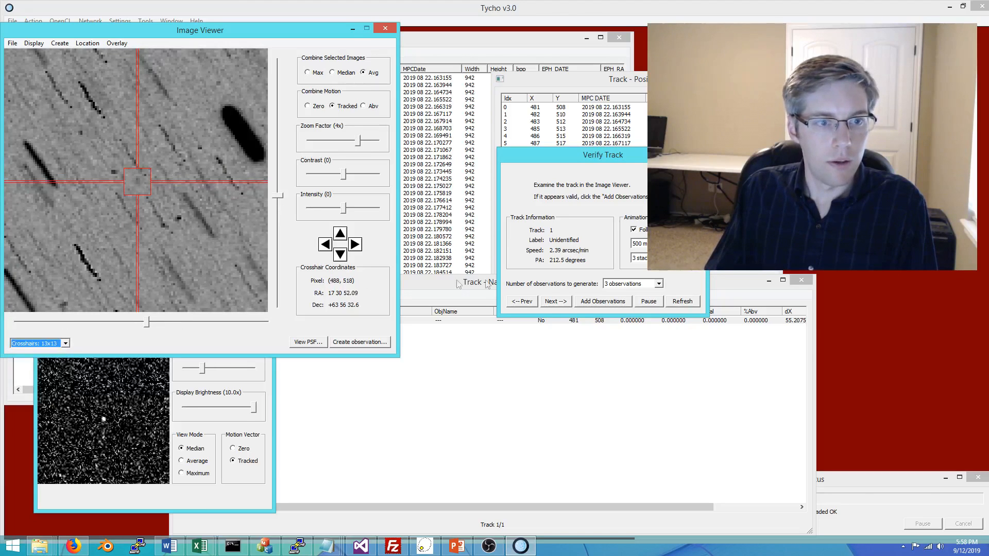
Step: Add three observations from the verified track under the provisional ID 2019 QG
click(611, 305)
click(559, 208)
text(2019 QG)
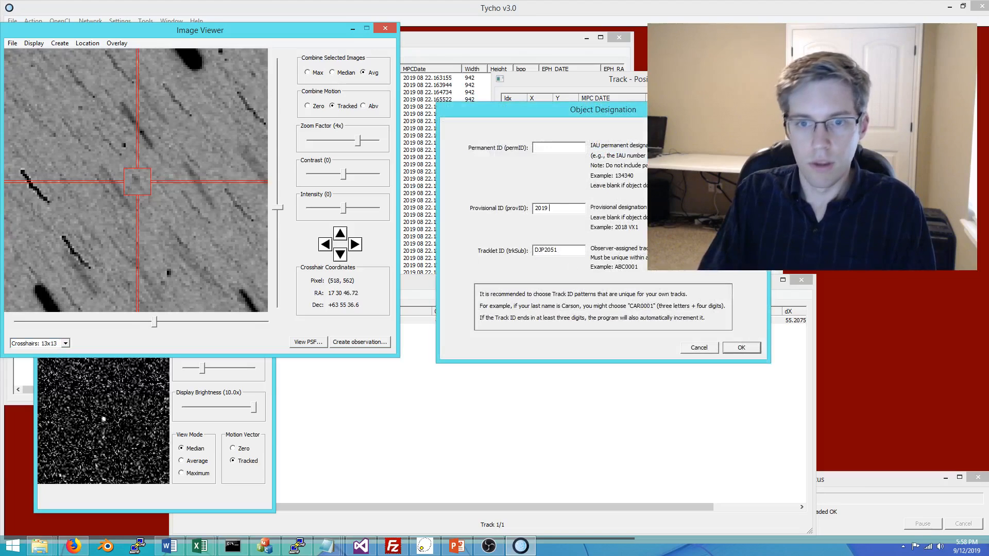
key(Return)
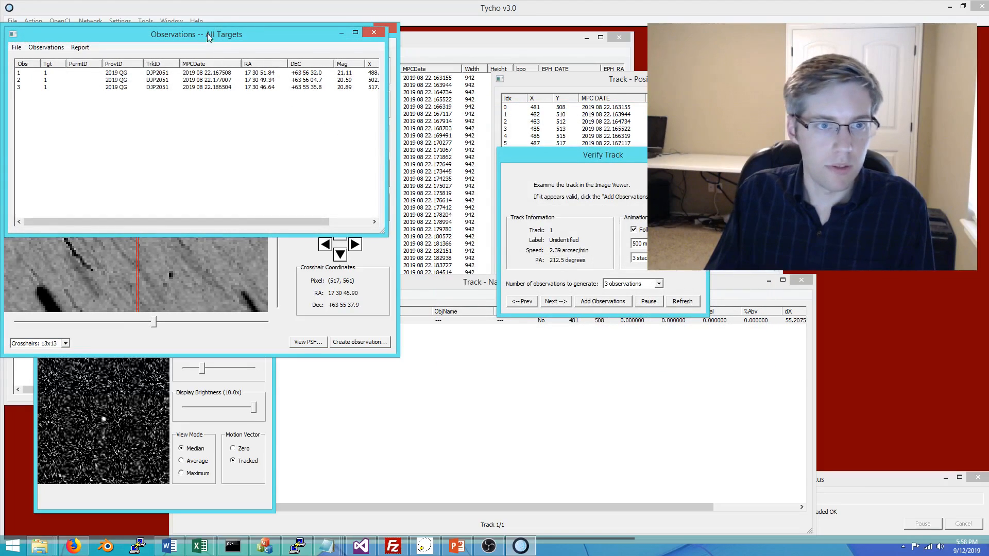
Step: Open the text form listing the new 2019 QG observations together with the published ones
drag(210, 36, 434, 284)
drag(436, 361, 363, 320)
right_click(369, 332)
click(405, 350)
Step: Separate the published V01 observations and the new V01 observations with blank lines in the text form
click(325, 268)
key(Return)
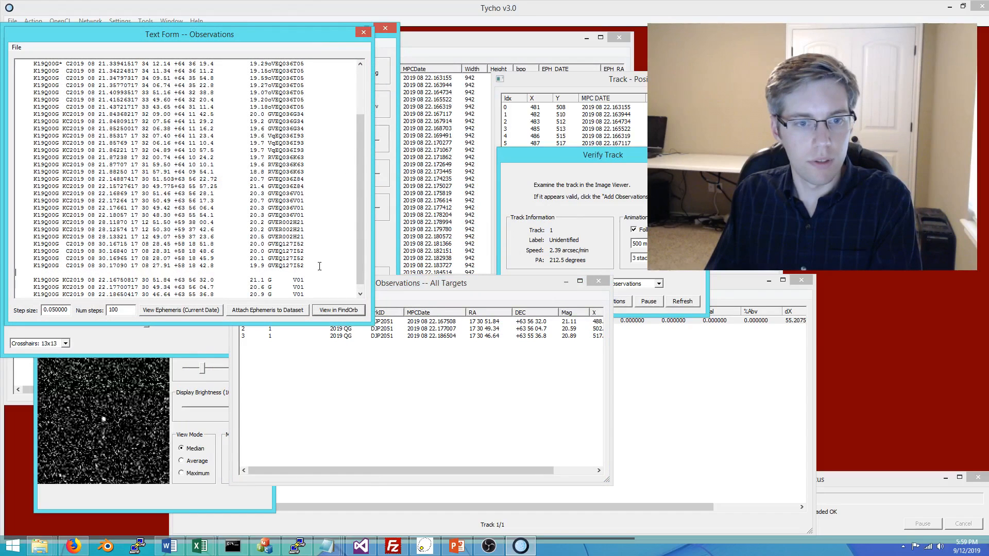
click(308, 190)
key(Return)
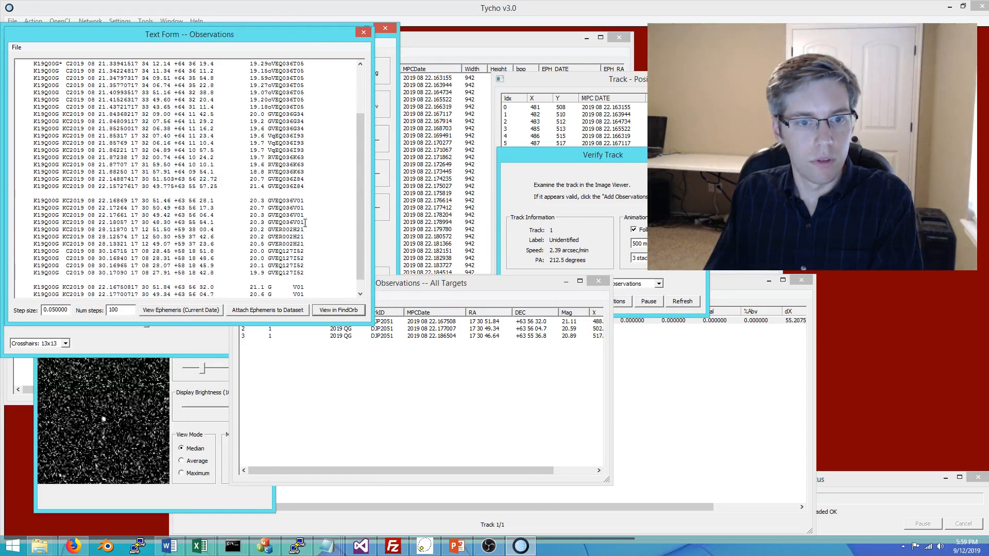
click(305, 223)
key(Return)
Step: Remove the three new observations from the text and examine the residuals of the four published V01 observations in Find_Orb
drag(361, 256, 3, 274)
key(Delete)
click(361, 310)
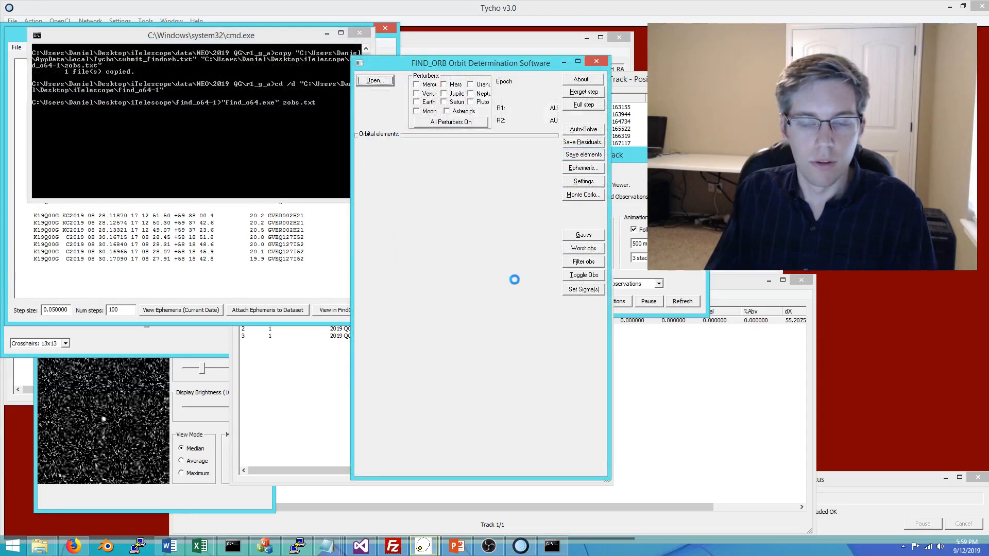
drag(554, 276, 553, 293)
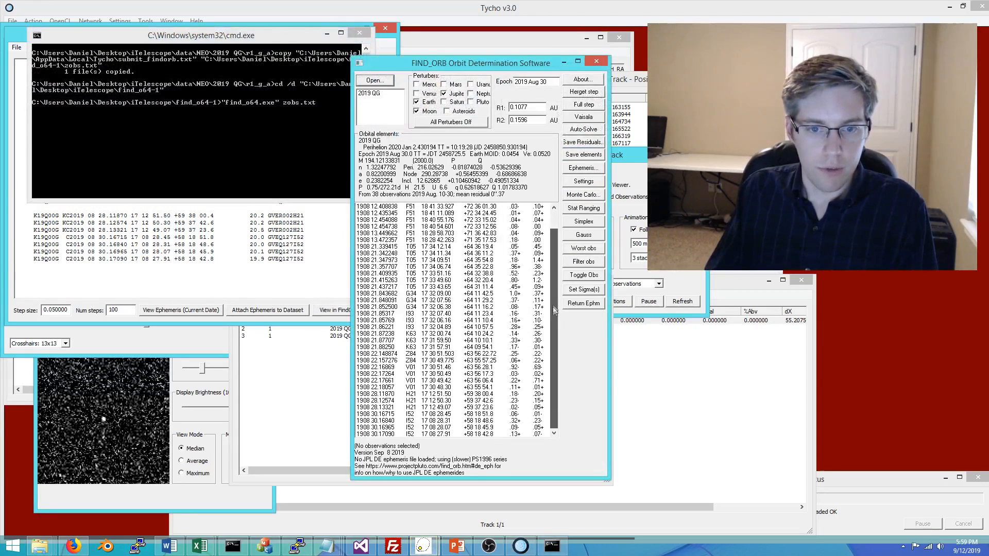
click(417, 367)
shift+click(422, 388)
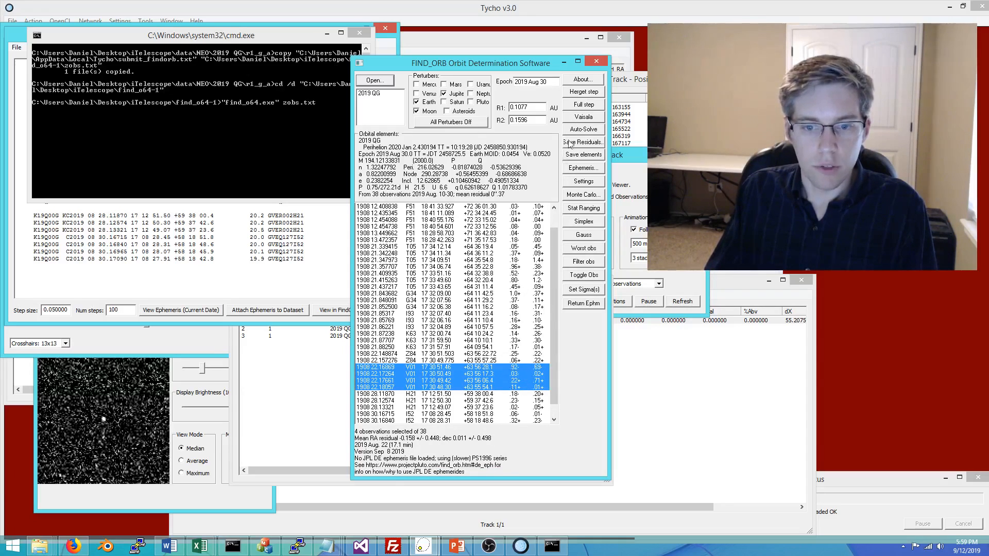
click(595, 63)
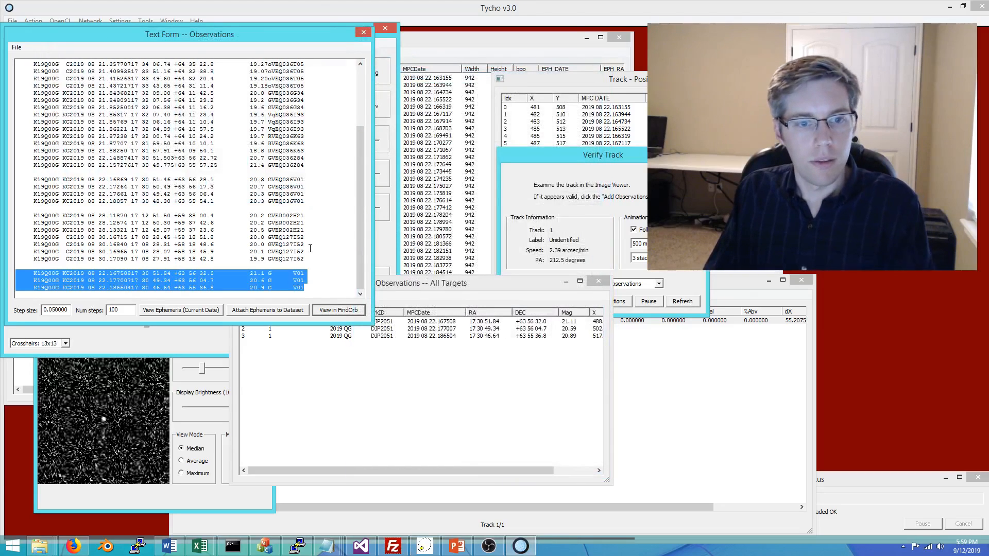
Step: With the new observations restored, remove the four published V01 lines and examine the new observations' residuals in Find_Orb
drag(315, 201, 18, 180)
key(Delete)
click(336, 310)
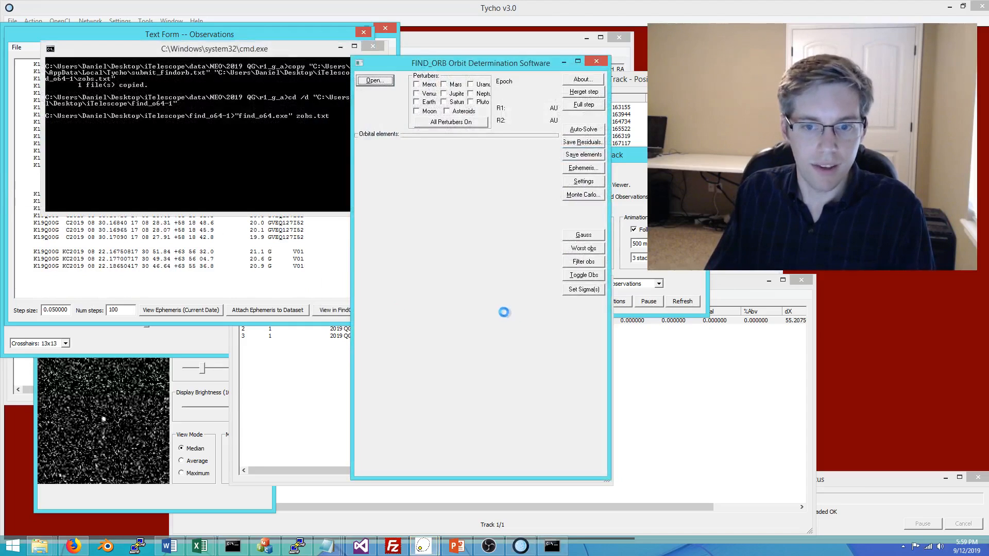
drag(446, 390, 516, 404)
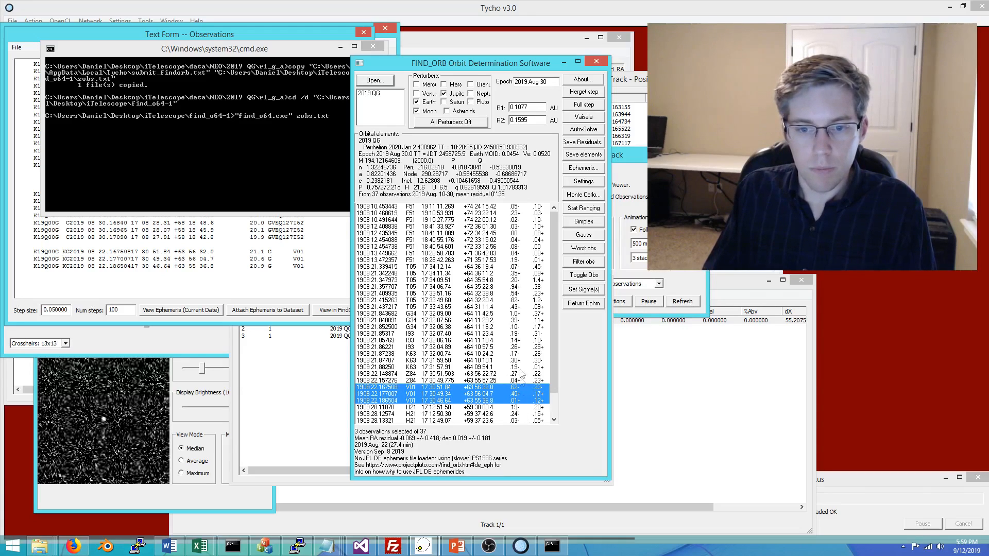
click(597, 62)
click(364, 33)
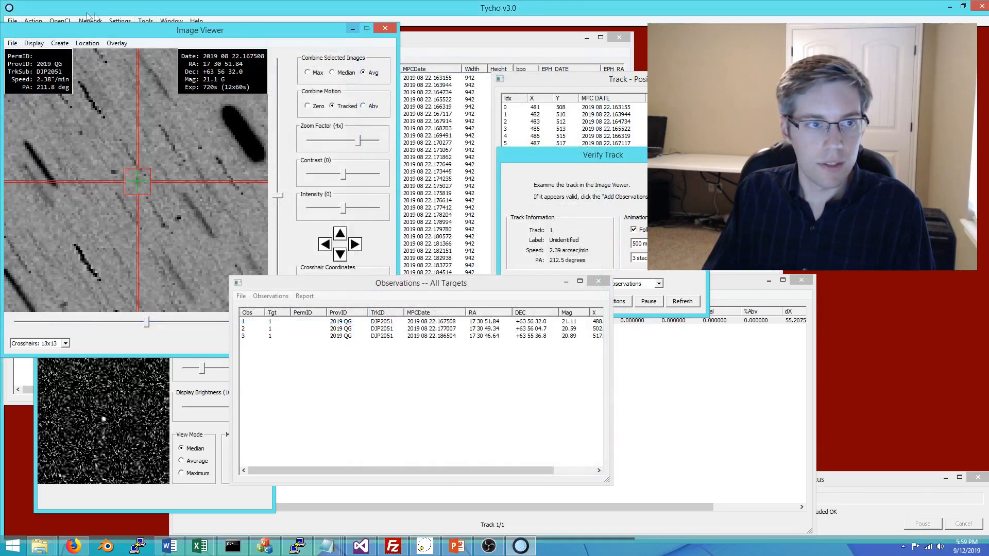
Step: Start the adaptive Synthetic Tracker and accept a star subtraction threshold of 5102 and a sensitivity threshold of 10
drag(49, 30, 73, 62)
click(36, 22)
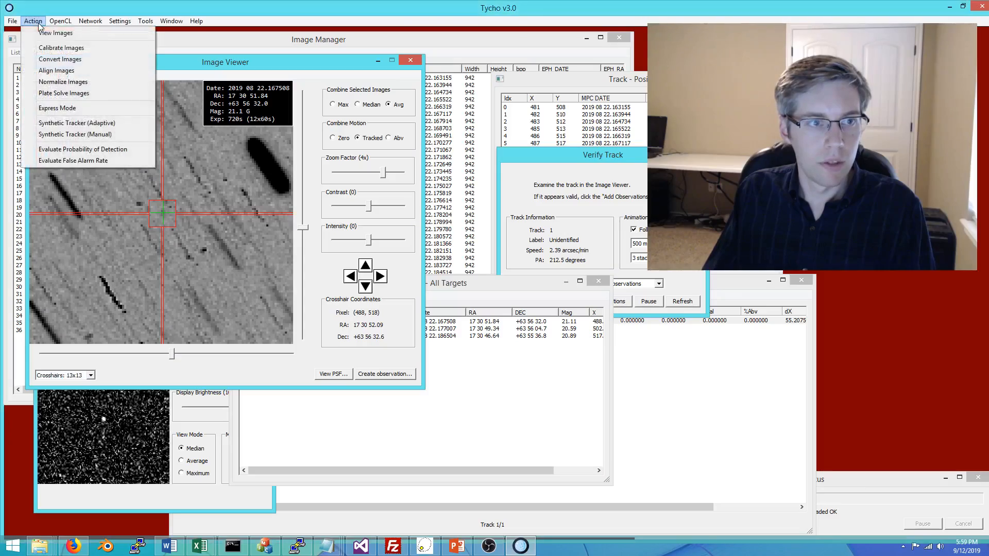
click(77, 122)
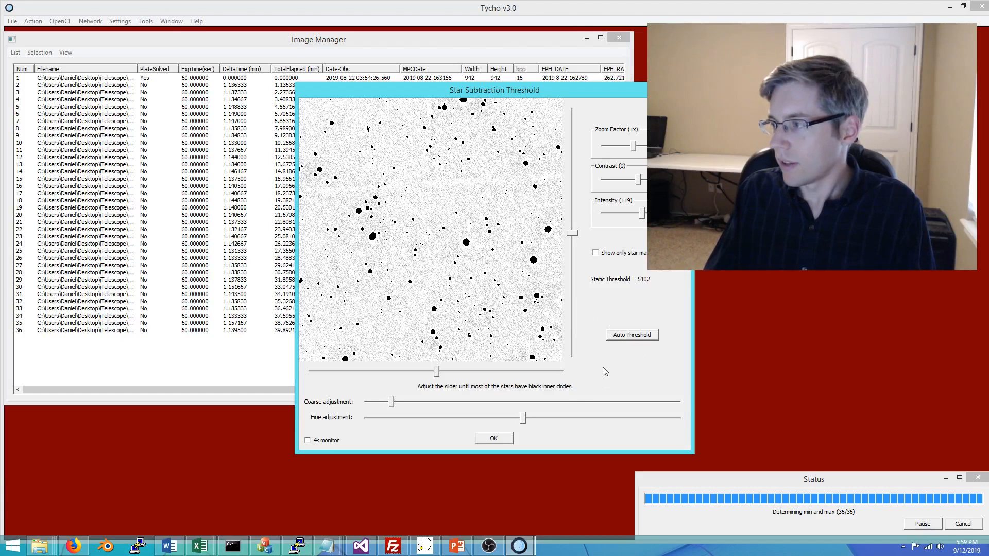
drag(561, 90, 388, 91)
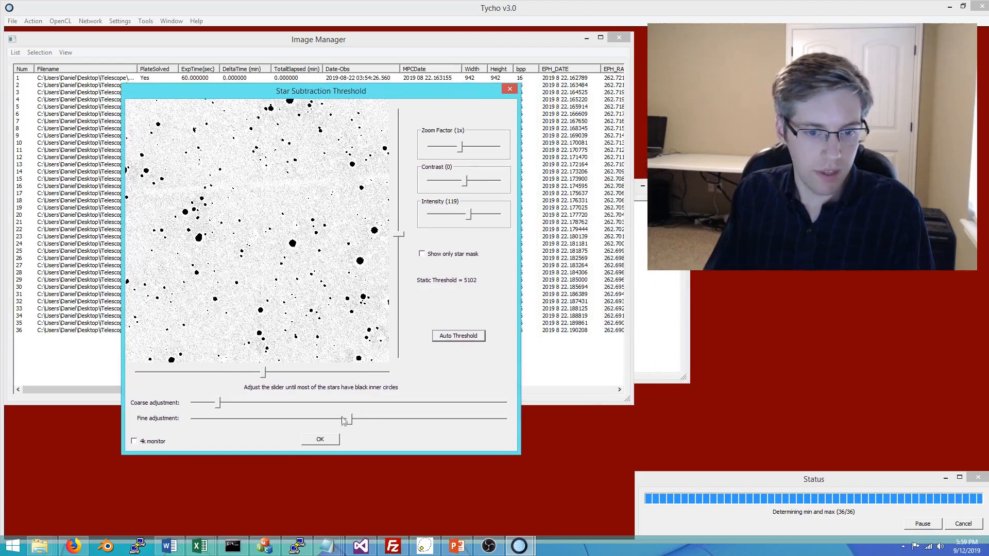
click(303, 444)
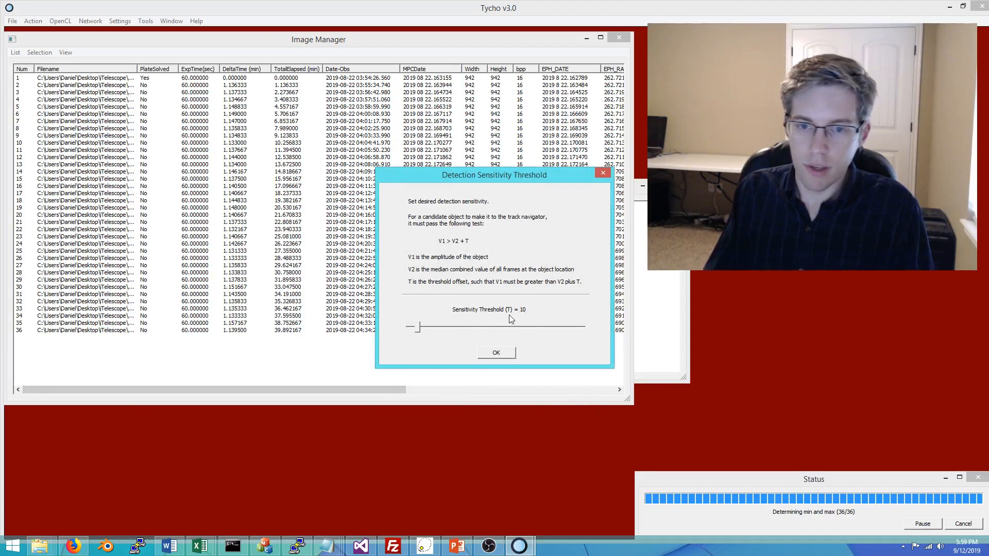
click(496, 353)
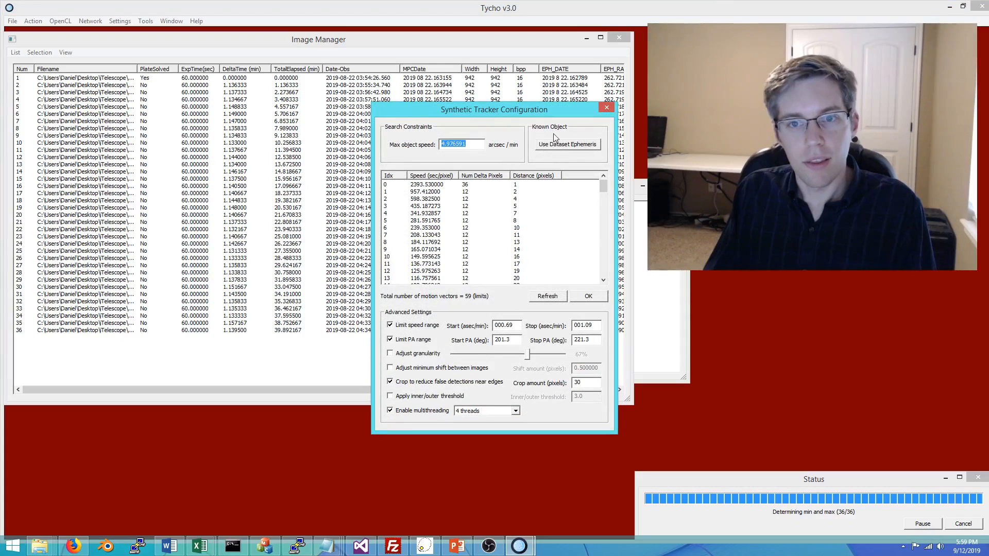
Step: Apply the dataset ephemeris limits of 2.19 to 2.61 arcsec/min and PA 202.5 to 221.8 degrees, and run the tracker
drag(533, 114, 361, 132)
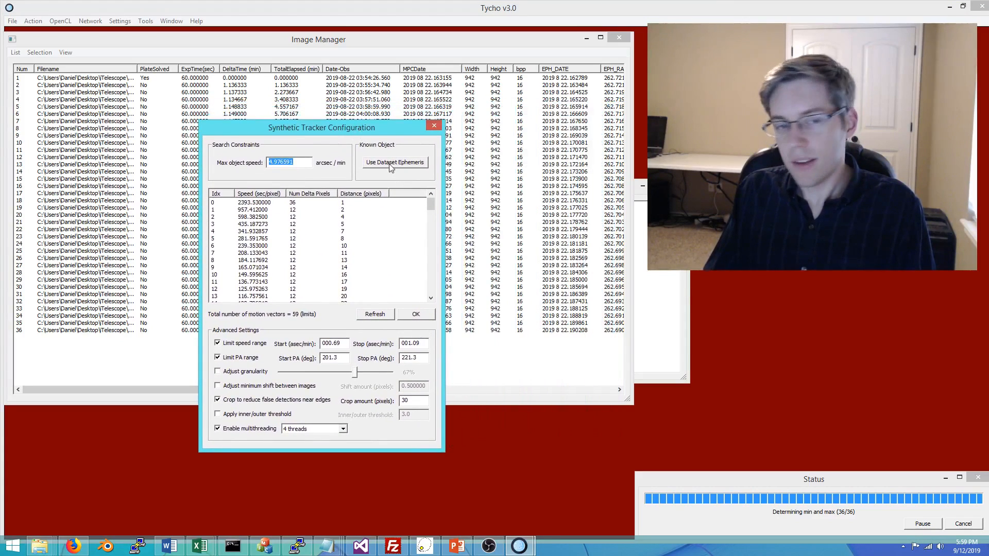
drag(341, 344, 306, 349)
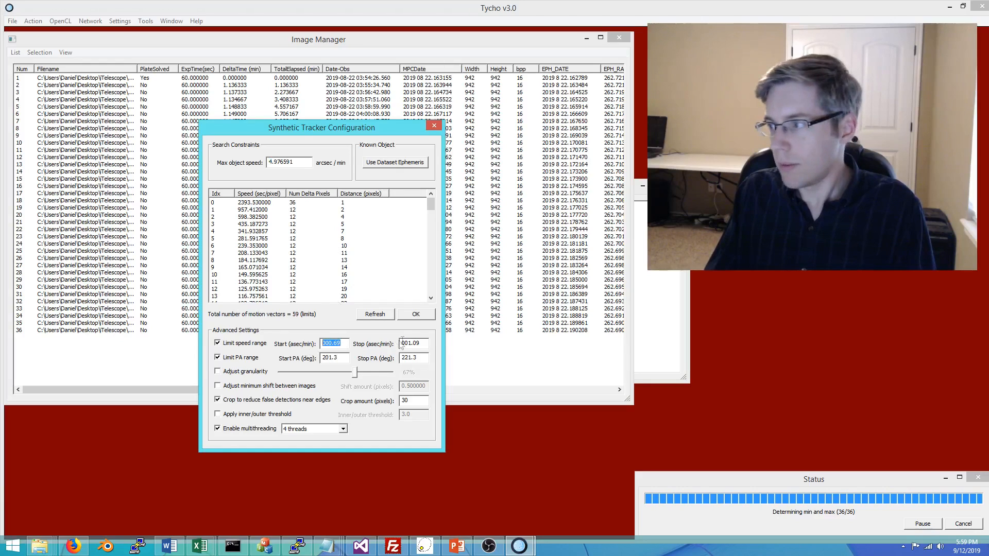
click(389, 162)
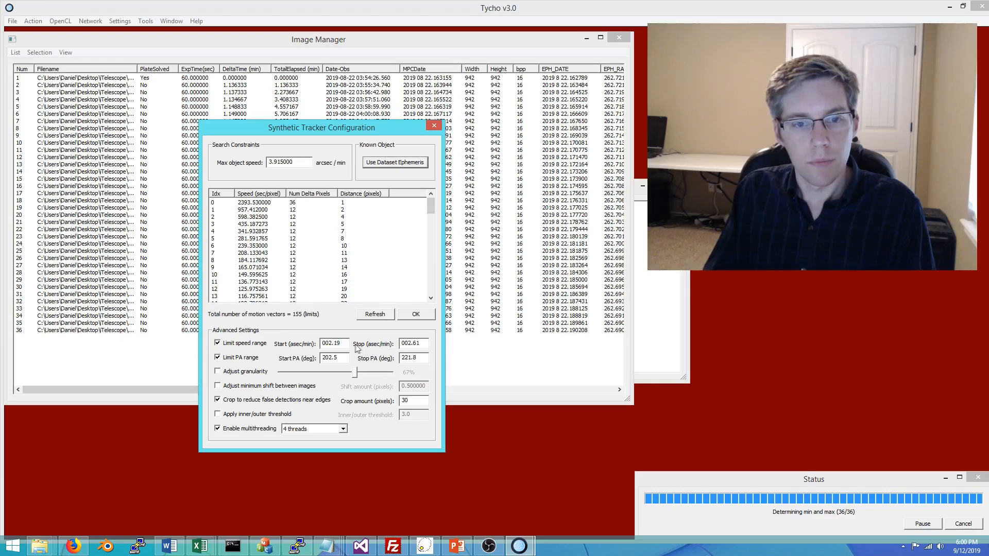
double_click(342, 344)
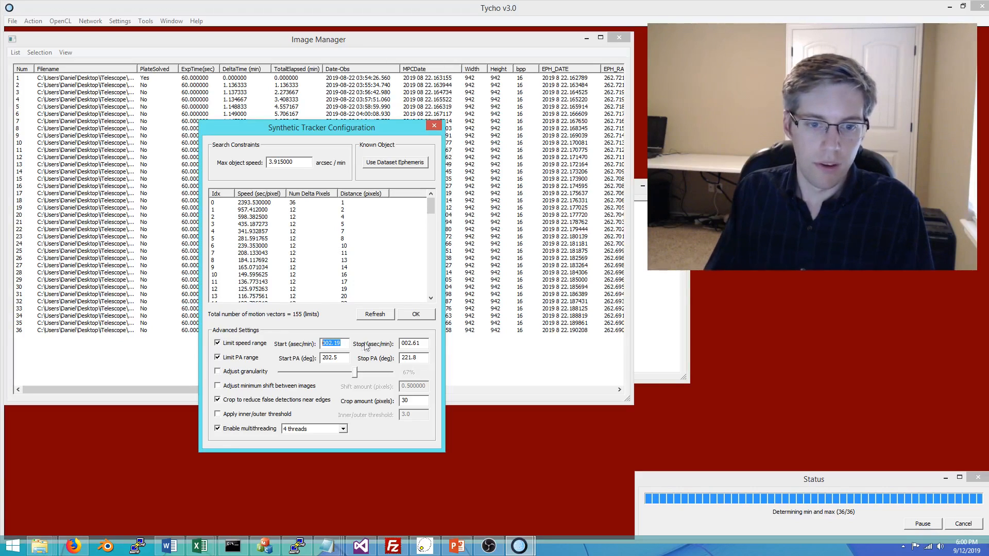
click(346, 344)
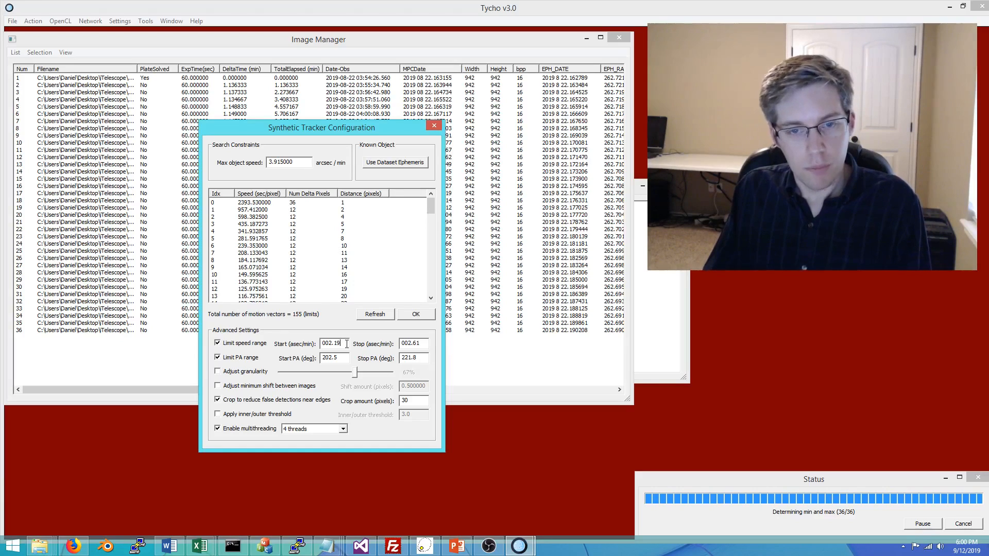
click(416, 314)
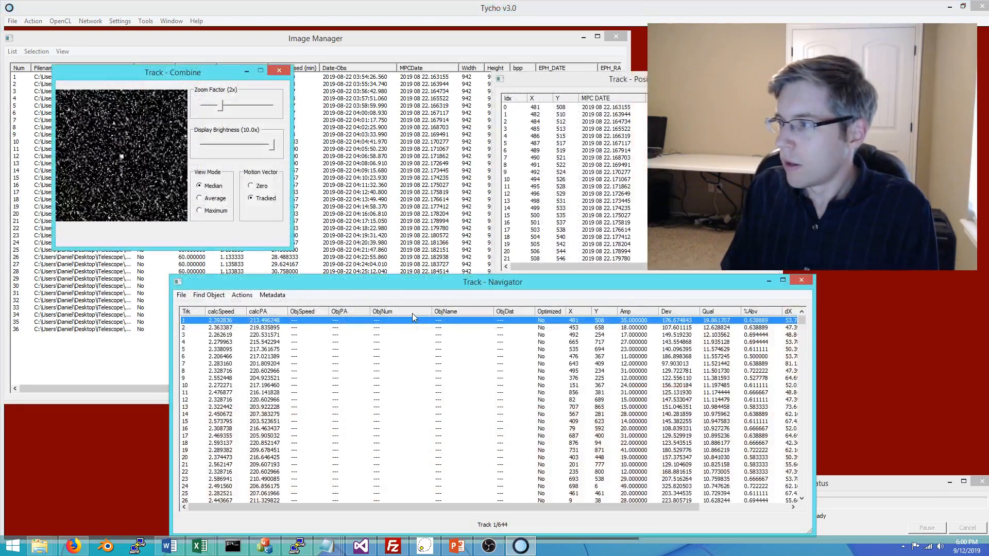
Step: Open the verification of track 1 from the Track Navigator and lay out the windows so the Image Viewer animation is unobstructed
drag(276, 286, 233, 286)
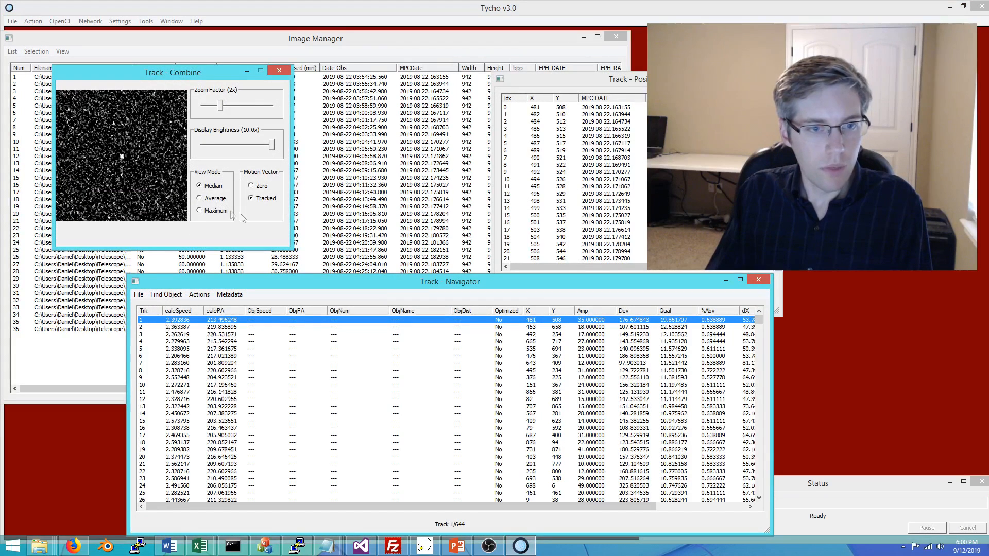
drag(638, 290, 558, 293)
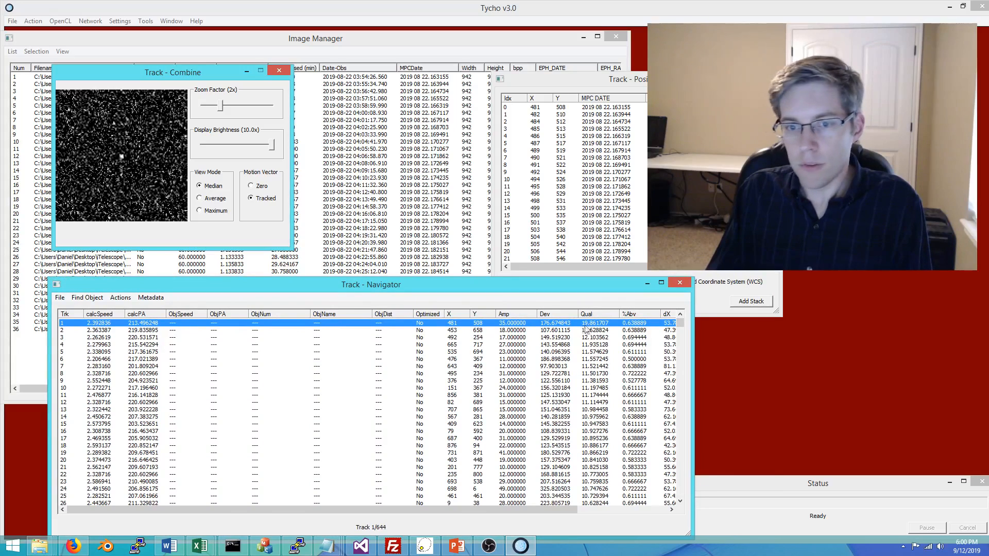
right_click(192, 326)
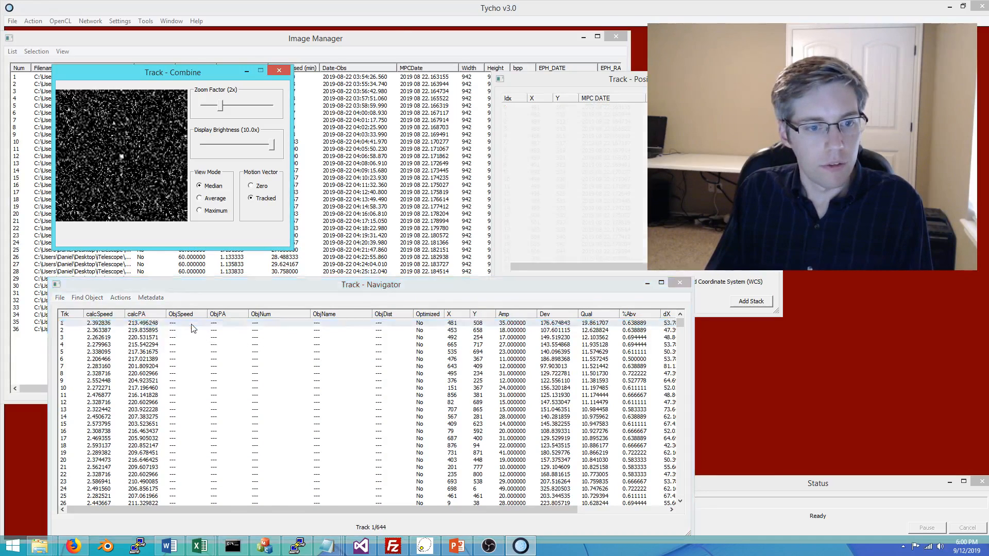
click(219, 354)
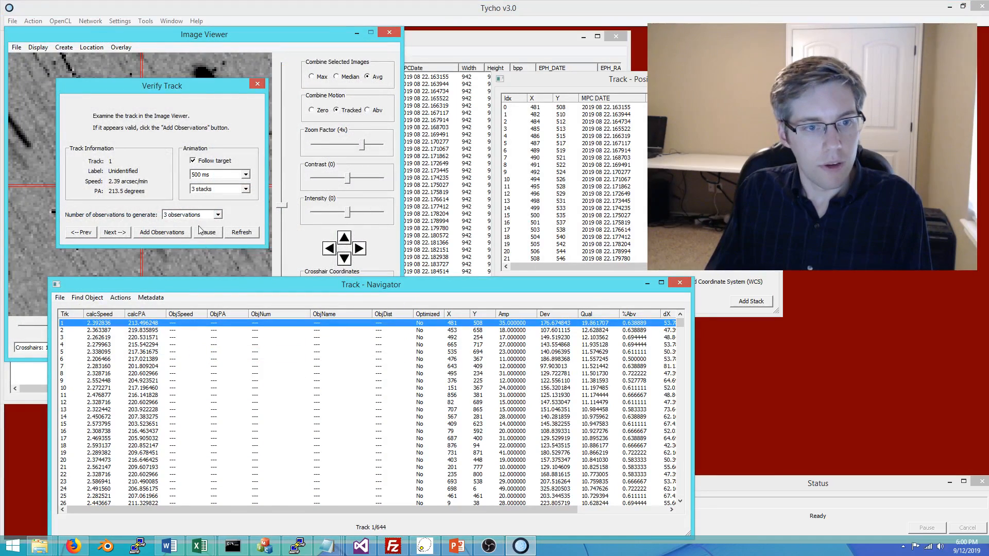
drag(361, 57, 476, 165)
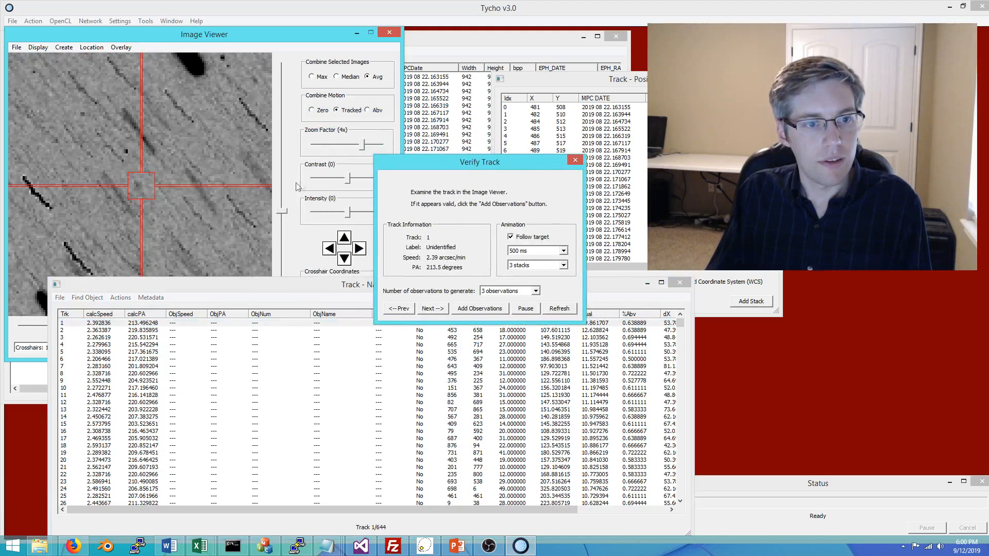
drag(392, 162, 411, 166)
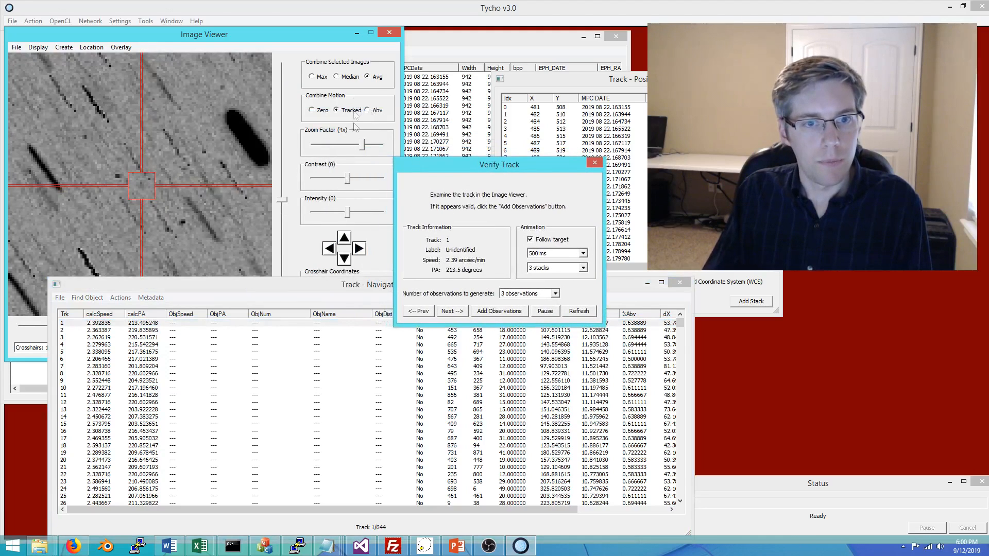
Step: Examine track 1 with Abv motion at different zoom and intensity levels, and return the view to tracked motion with average stacking
drag(363, 150, 372, 146)
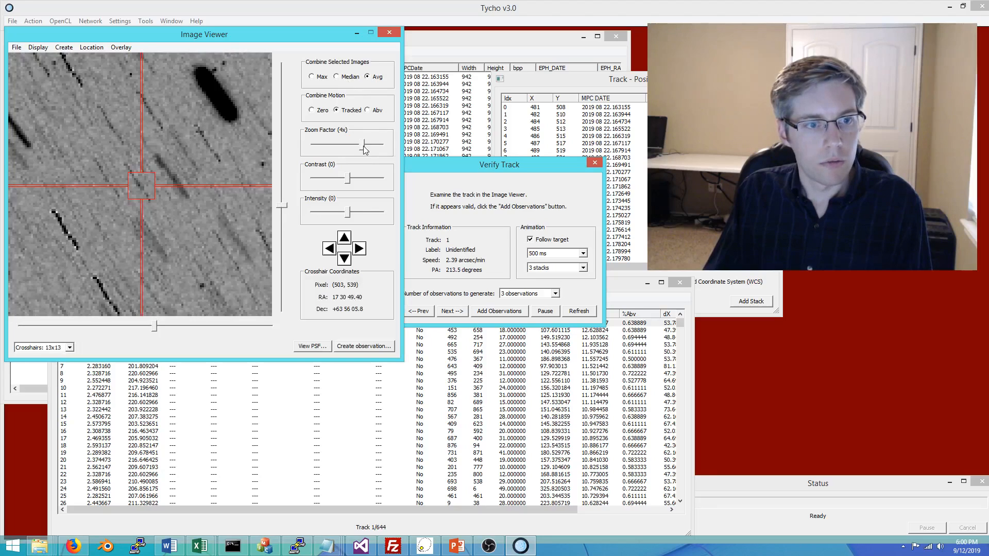
click(375, 111)
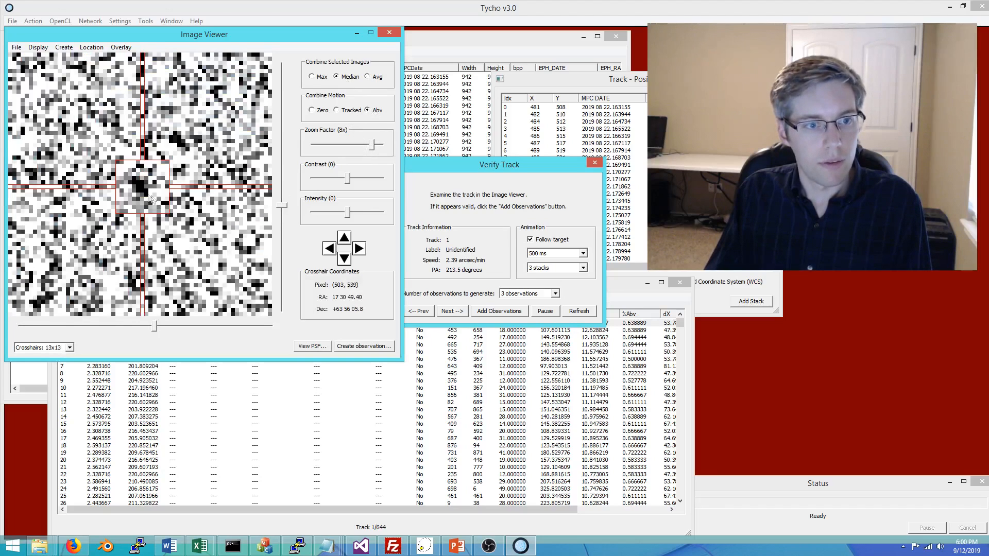
drag(370, 146, 362, 147)
drag(347, 212, 325, 215)
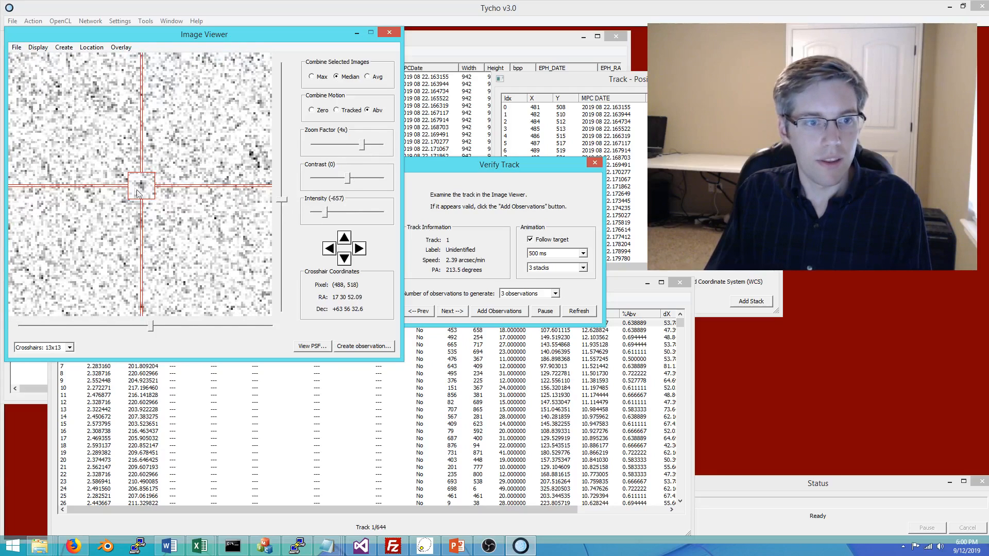
click(365, 148)
click(366, 148)
click(359, 150)
drag(324, 214, 348, 208)
click(354, 110)
click(370, 77)
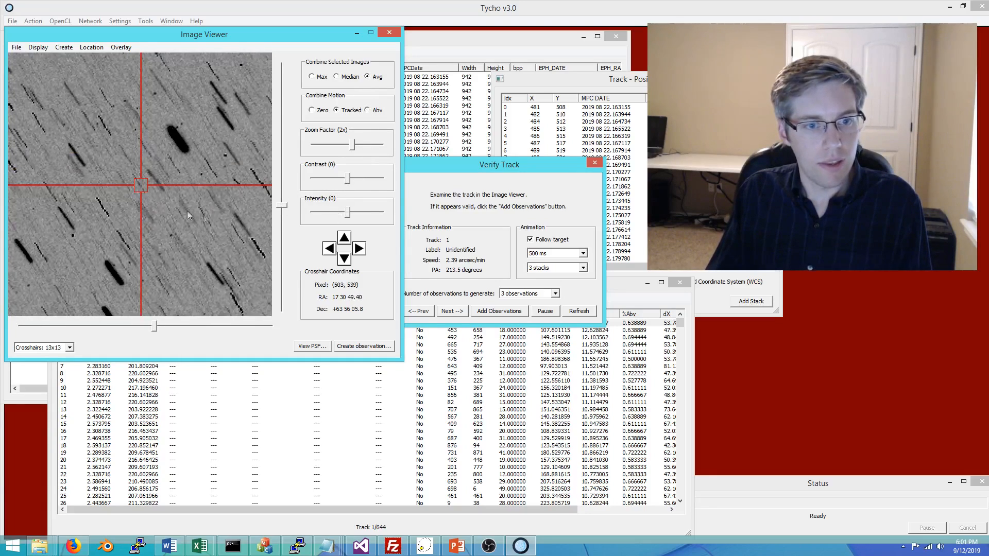
Step: Add three observations of the verified track under the designation 2019 QG
click(499, 311)
click(456, 220)
text(2019 QG)
key(Return)
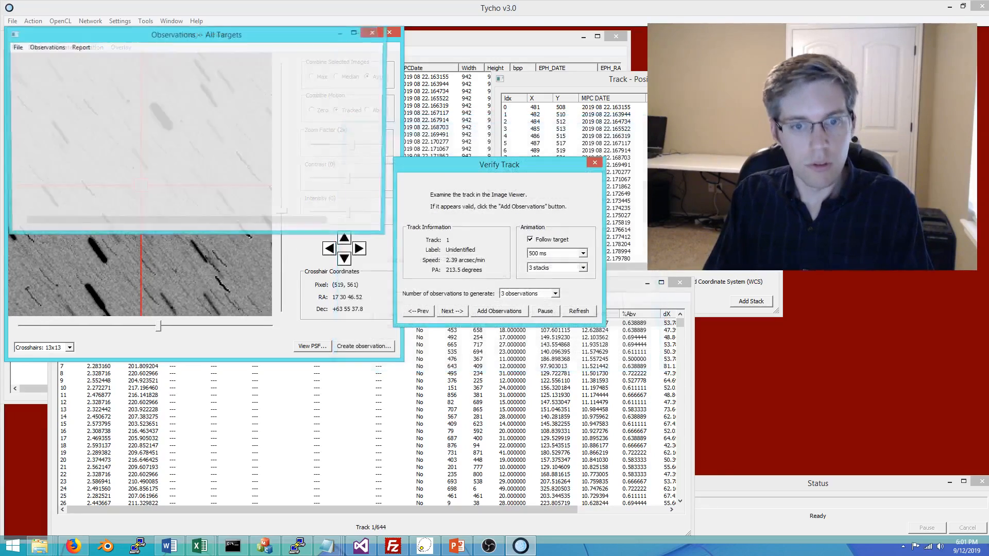
drag(252, 37, 484, 166)
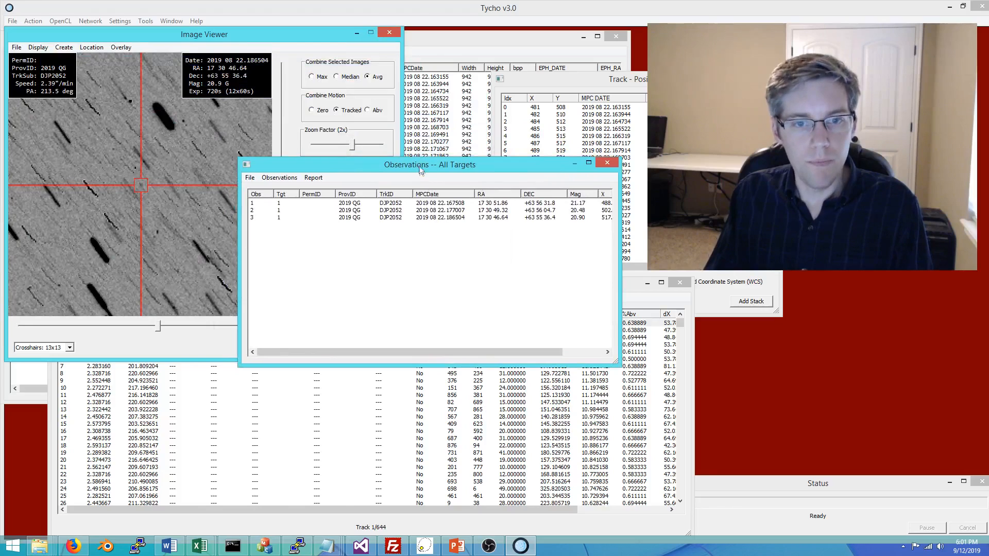
drag(420, 166, 521, 214)
Step: View the three new observations with the existing ones as text, separate them with a blank line and remove the four published V01 lines
drag(461, 286, 479, 250)
right_click(475, 256)
click(476, 278)
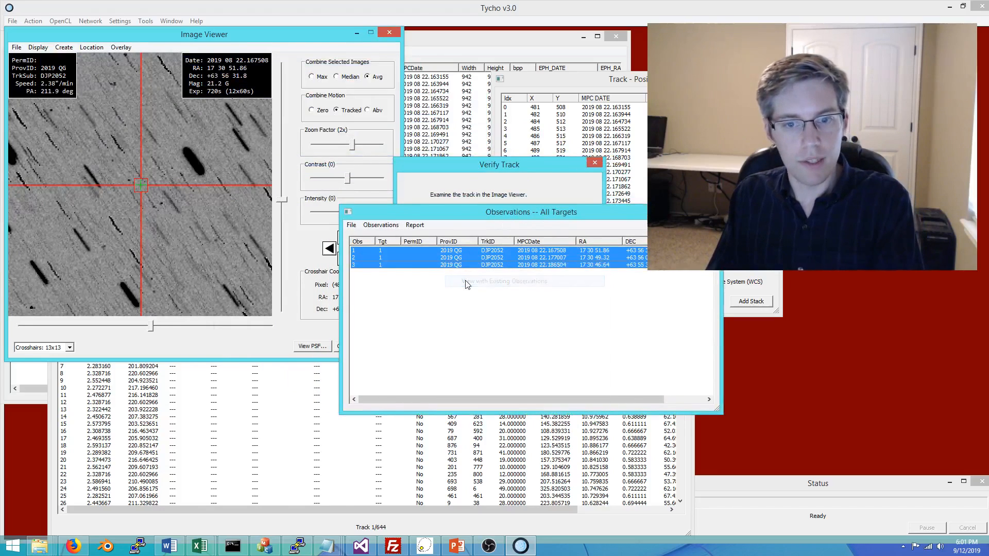
click(315, 264)
key(Return)
drag(307, 214, 17, 193)
key(BackSpace)
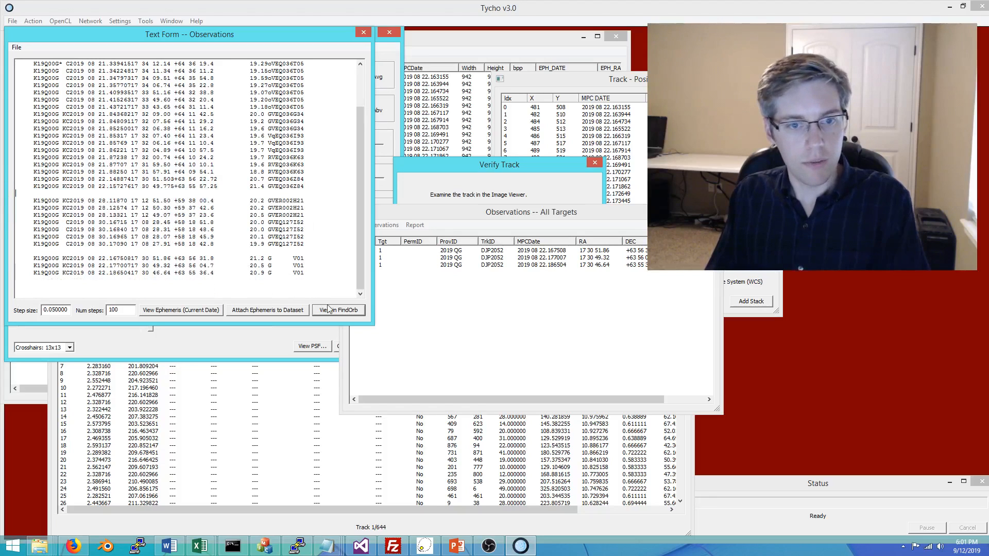
Step: Send the observation text to Find_Orb and examine the residuals of the three new V01 observations
click(328, 294)
click(335, 310)
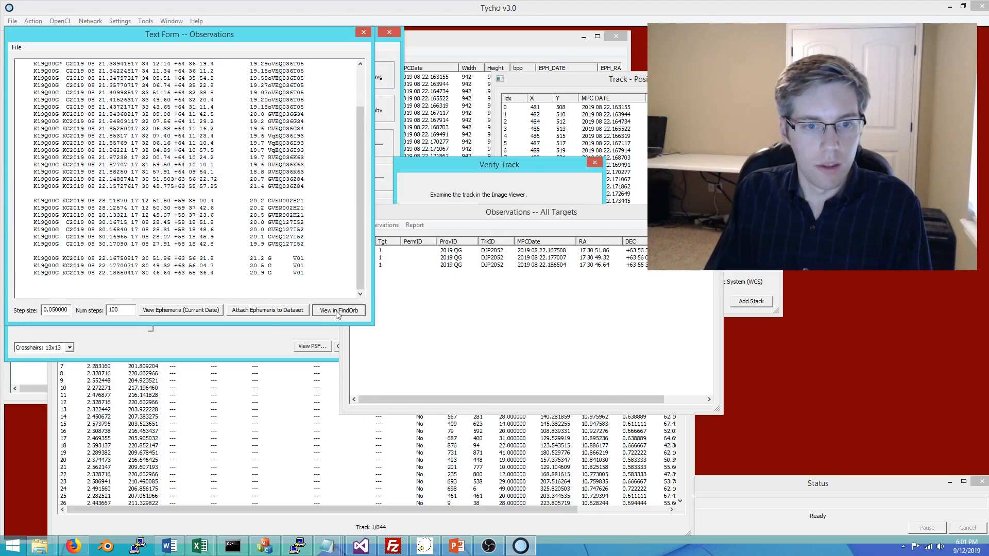
drag(555, 256, 555, 267)
click(413, 373)
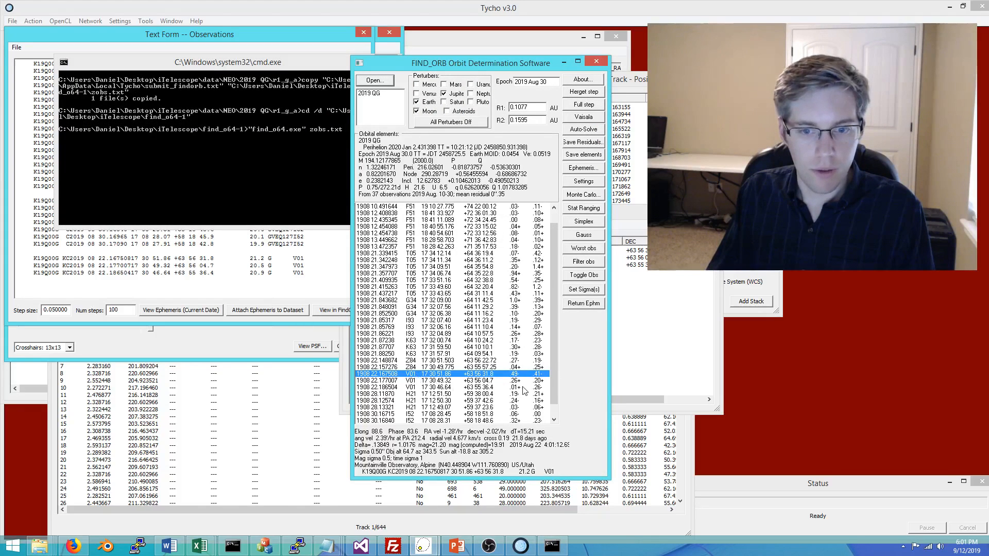
shift+click(522, 387)
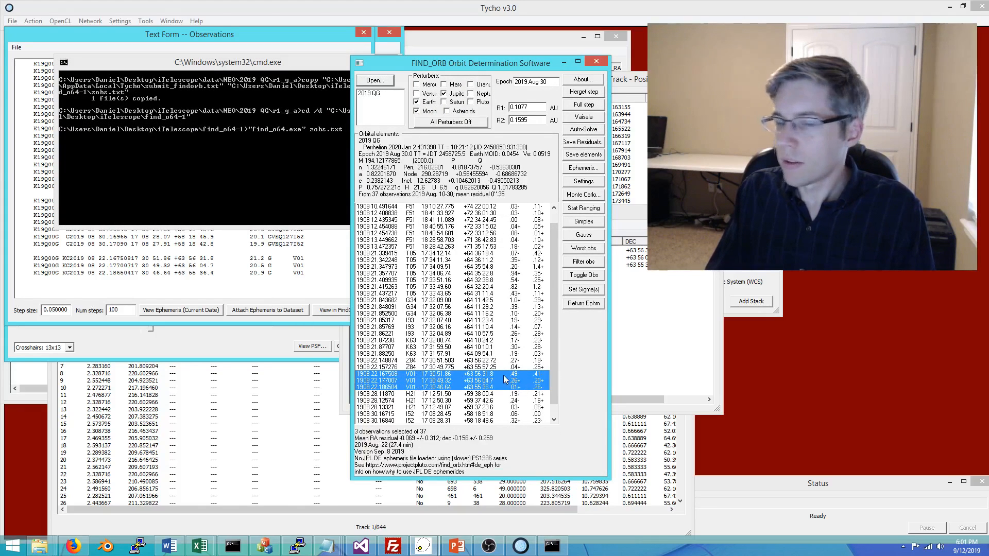
drag(552, 376, 550, 386)
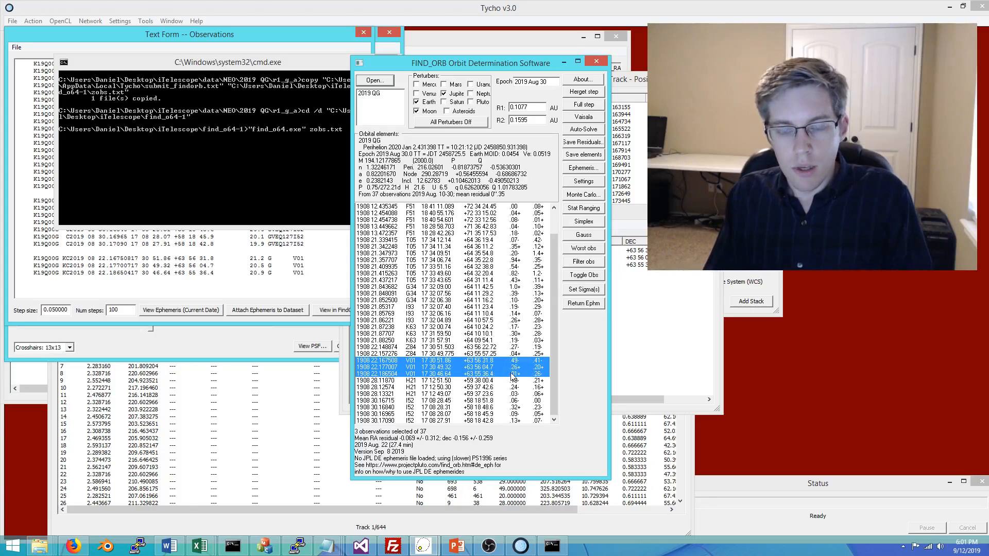
scroll(551, 356, up, 1)
scroll(551, 356, down, 1)
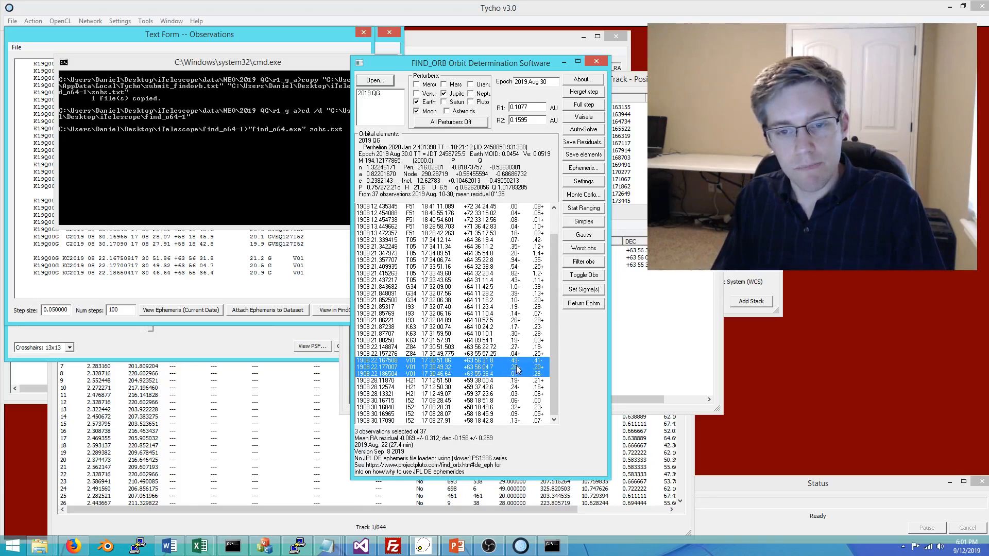
mouse_move(553, 328)
mouse_down()
mouse_move(553, 289)
mouse_move(553, 341)
mouse_up()
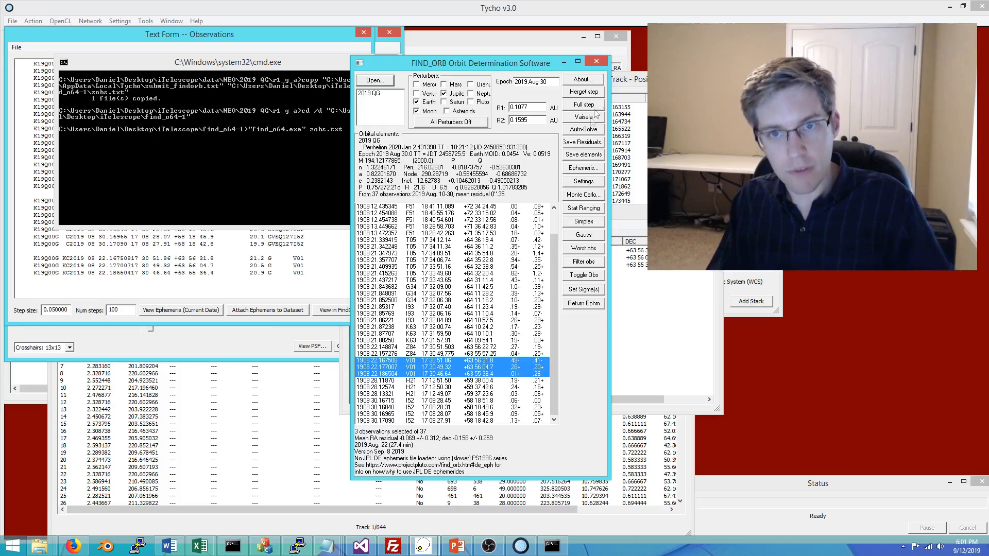
Step: Preview the Smooth Kernel on the current 2019 QG images with window length 41 pixels, 3 passes and order statistic 33%, across the whole frame
click(272, 34)
drag(272, 34, 567, 194)
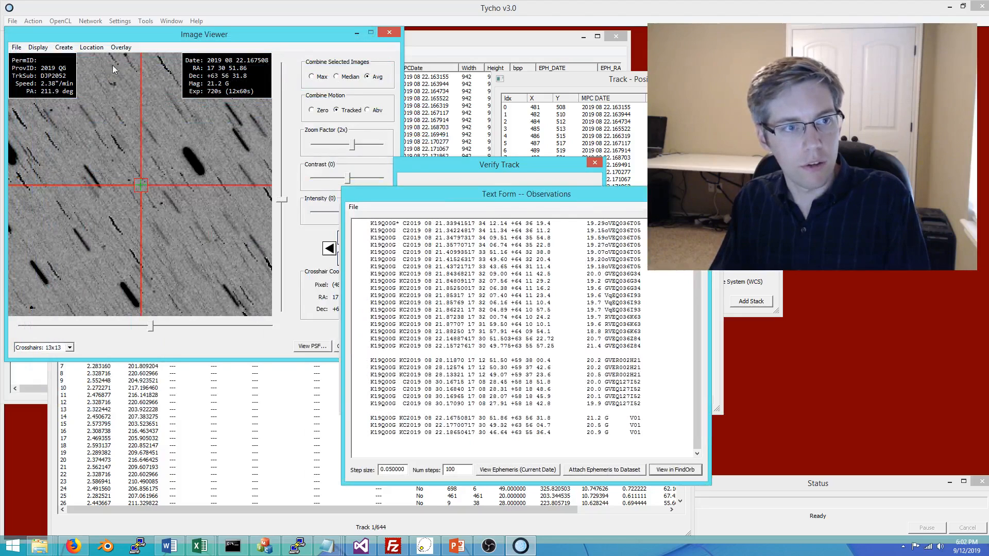
click(38, 47)
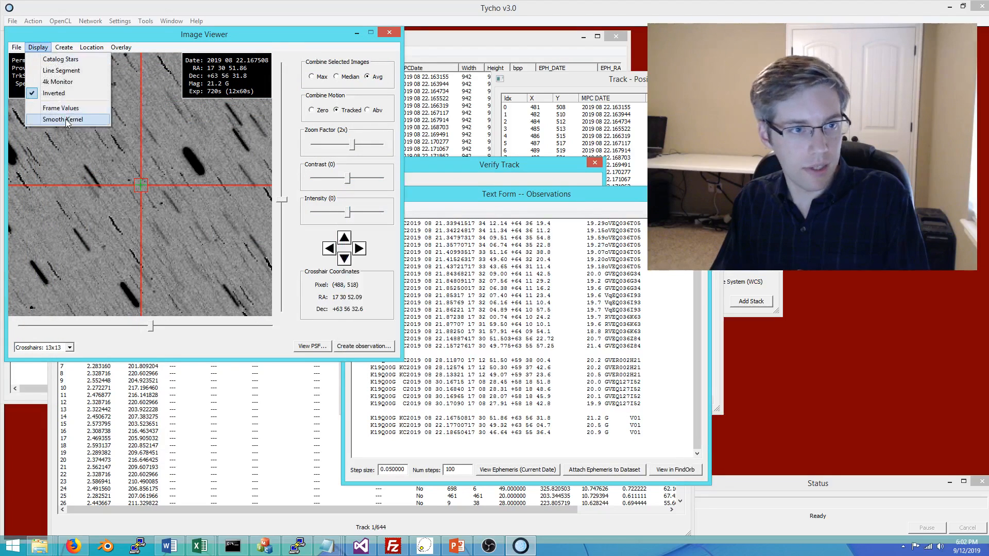
click(56, 121)
drag(103, 65, 439, 211)
click(433, 307)
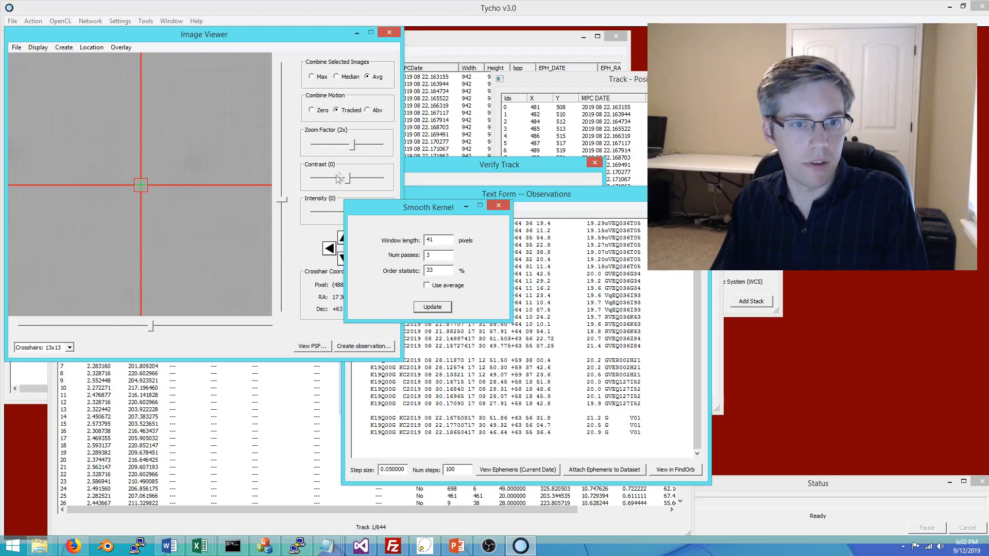
drag(352, 146, 332, 149)
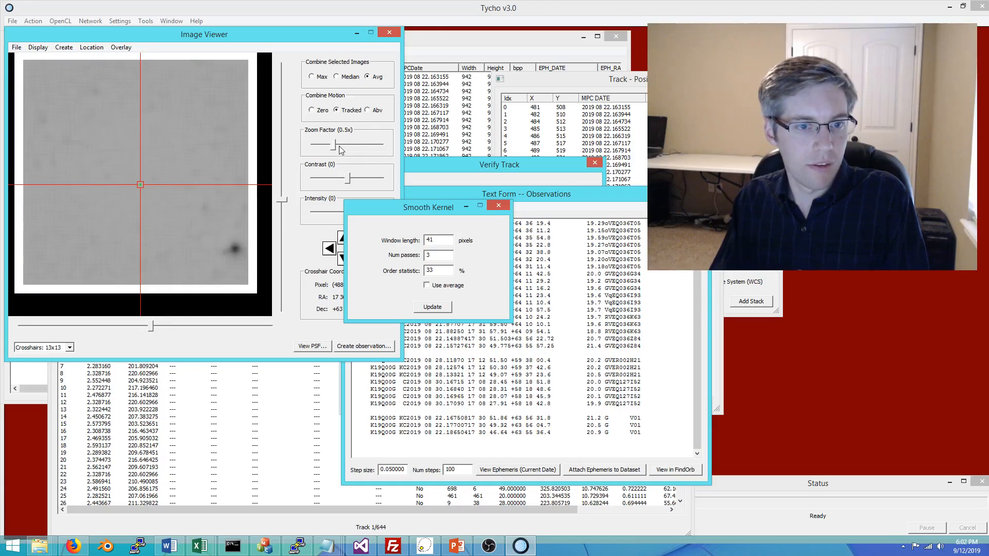
drag(376, 209, 385, 209)
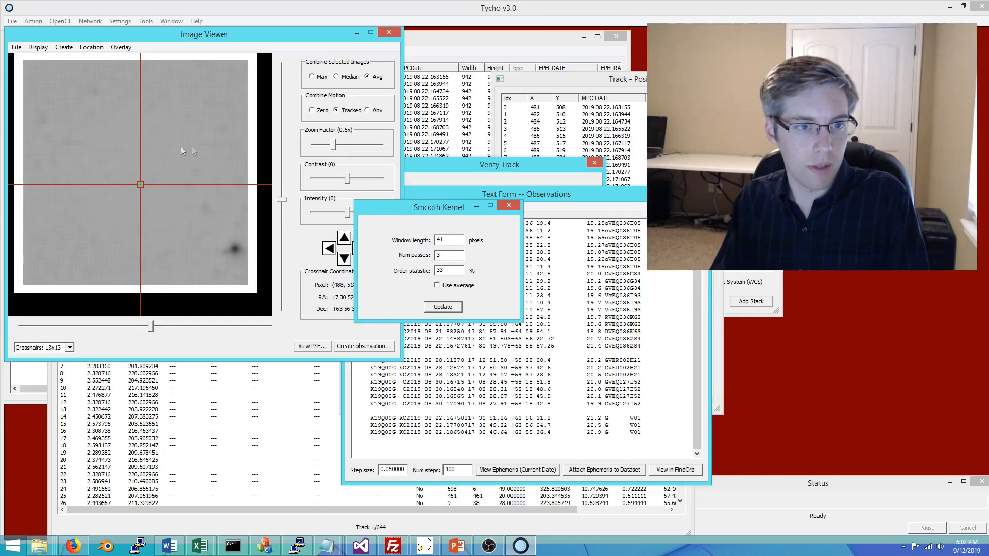
Step: Clear the image list and load the first FITS image from the r1 folder of 2019 QG
click(413, 74)
click(36, 51)
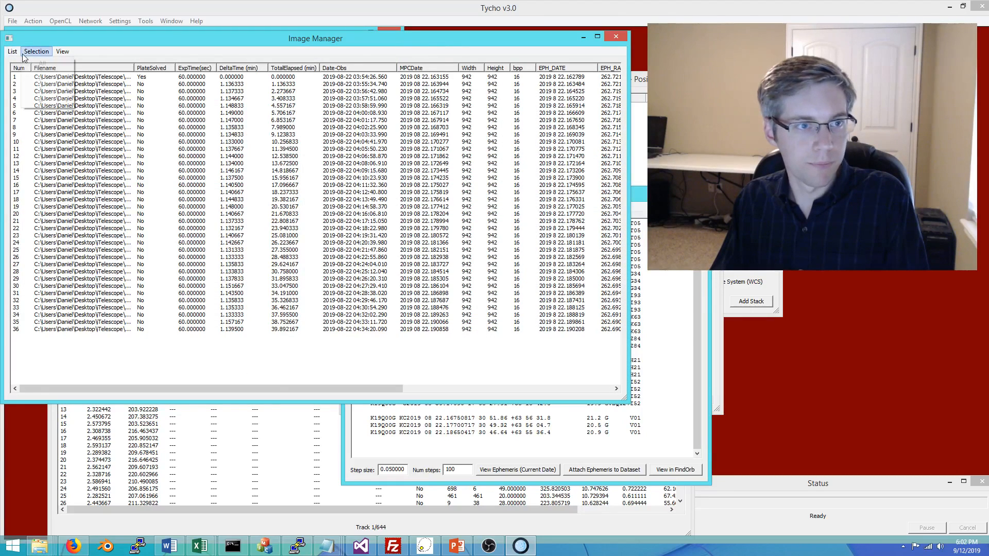
click(30, 113)
click(13, 51)
click(26, 87)
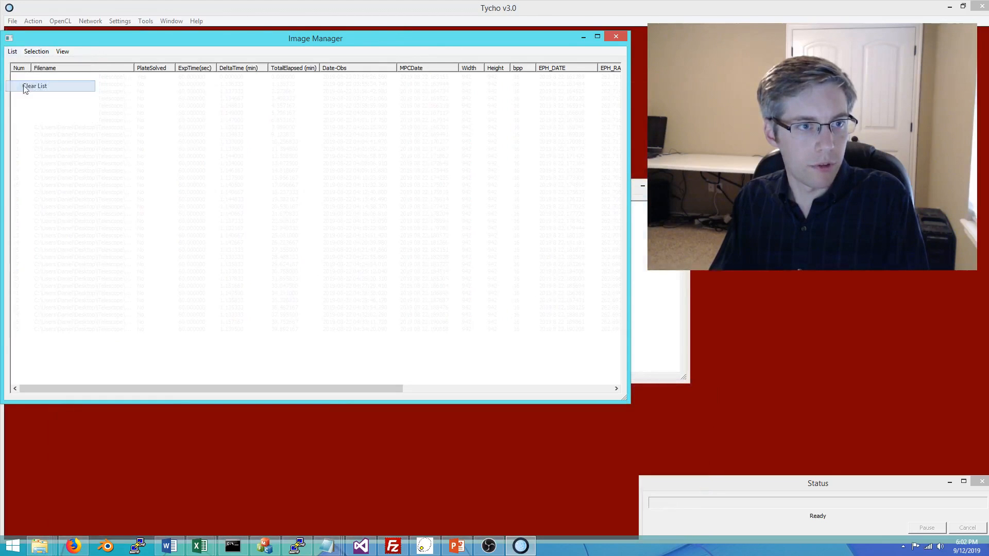
click(13, 51)
click(38, 63)
click(382, 135)
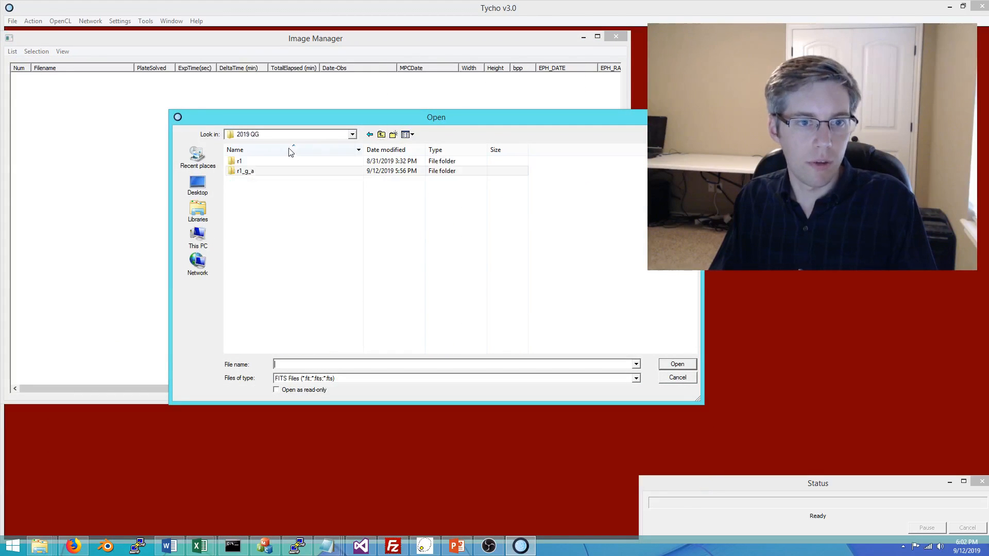
double_click(261, 161)
double_click(263, 164)
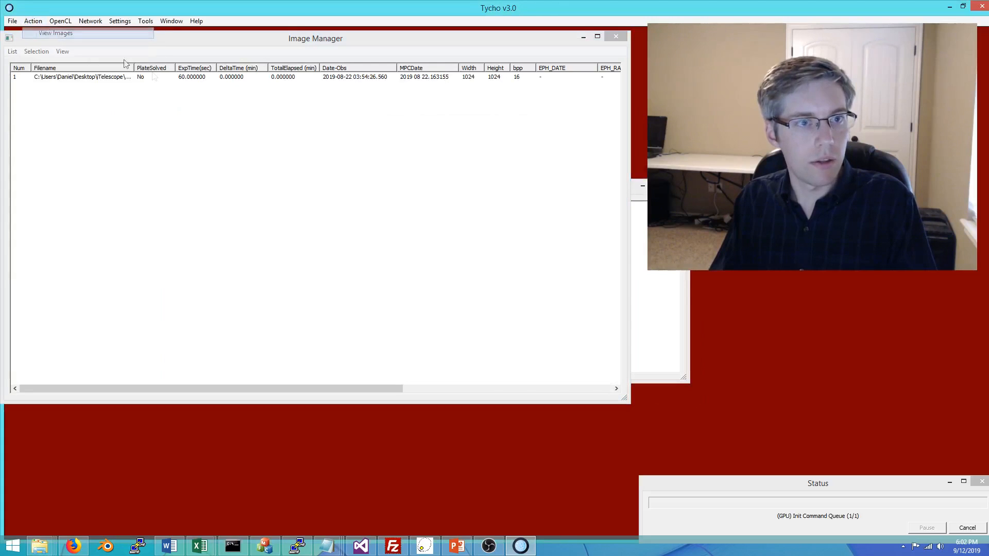
Step: Preview the Smooth Kernel on the r1 image with window length 41 pixels, 3 passes and order statistic 33%, and examine the smoothed background
drag(334, 145, 324, 145)
click(38, 47)
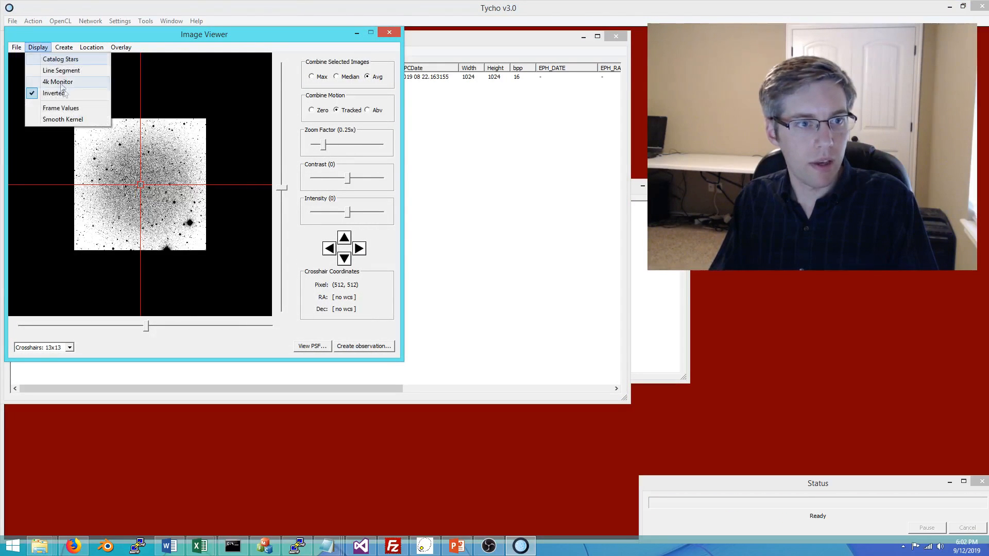
click(54, 121)
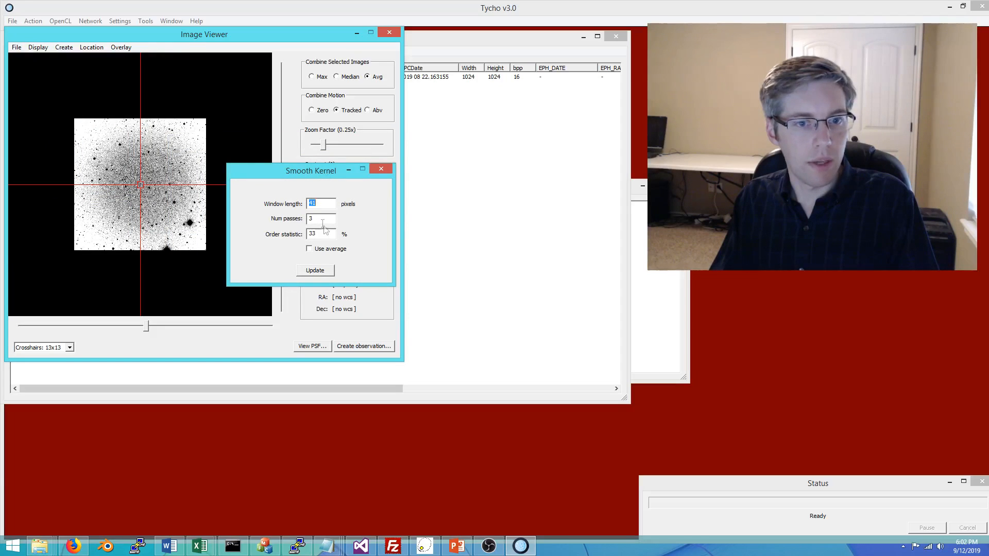
click(315, 270)
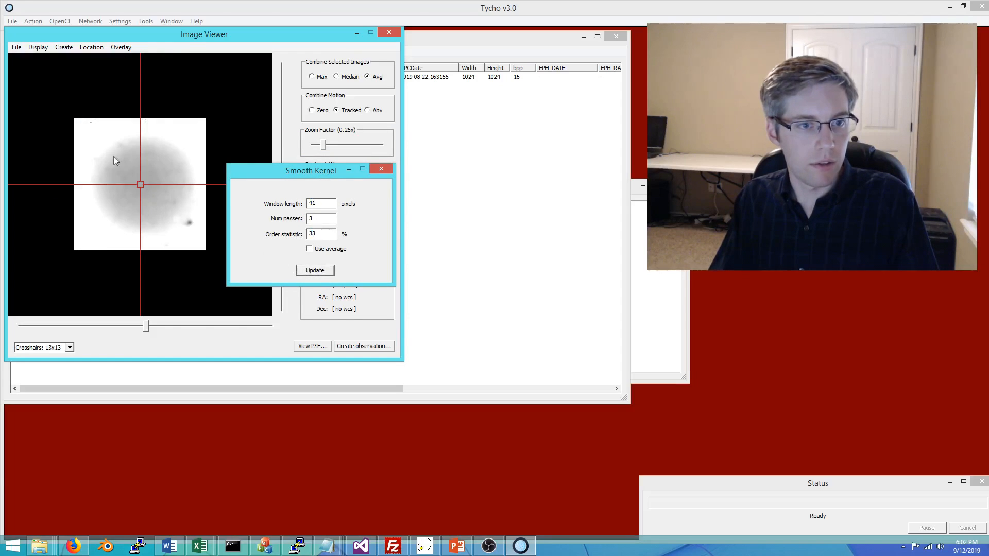
drag(309, 174, 398, 255)
drag(324, 146, 334, 146)
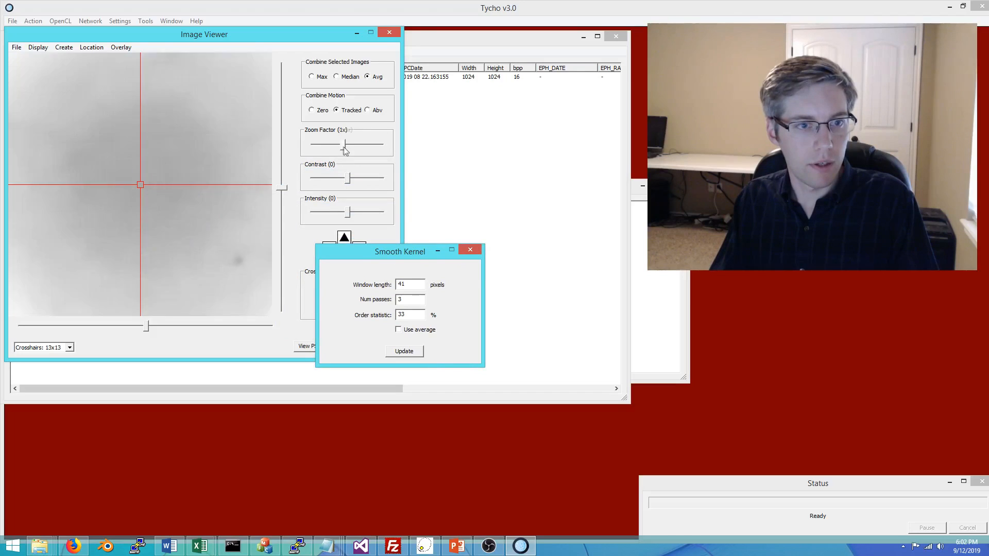
Step: Set the Smooth Kernel's order statistic to 50%, update the preview and examine the smoothed r1 background across the whole frame
click(329, 146)
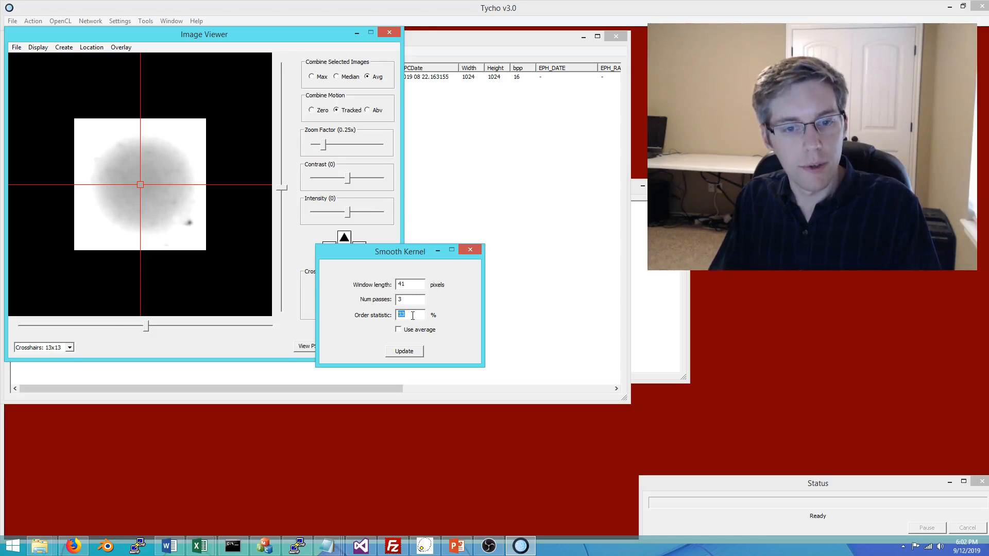
text(50)
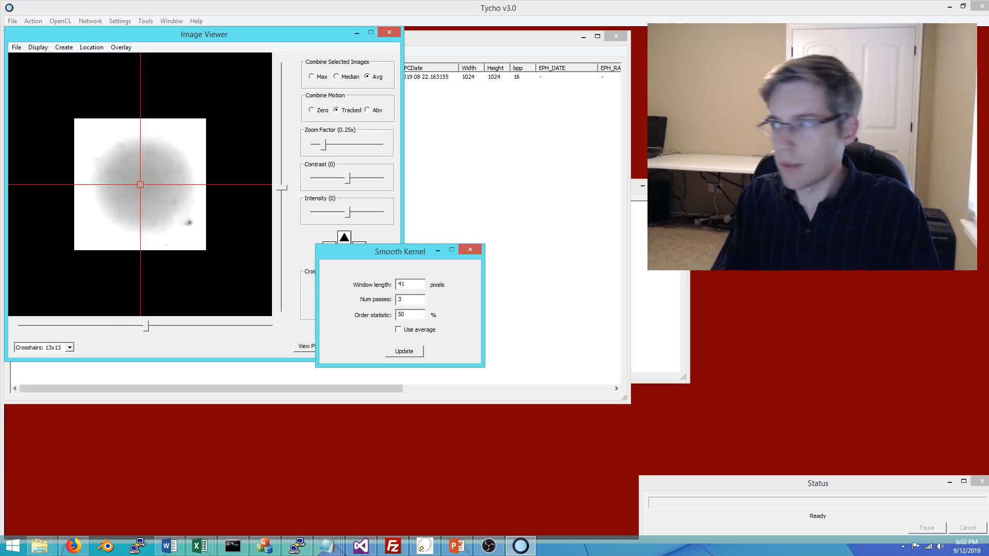
click(412, 354)
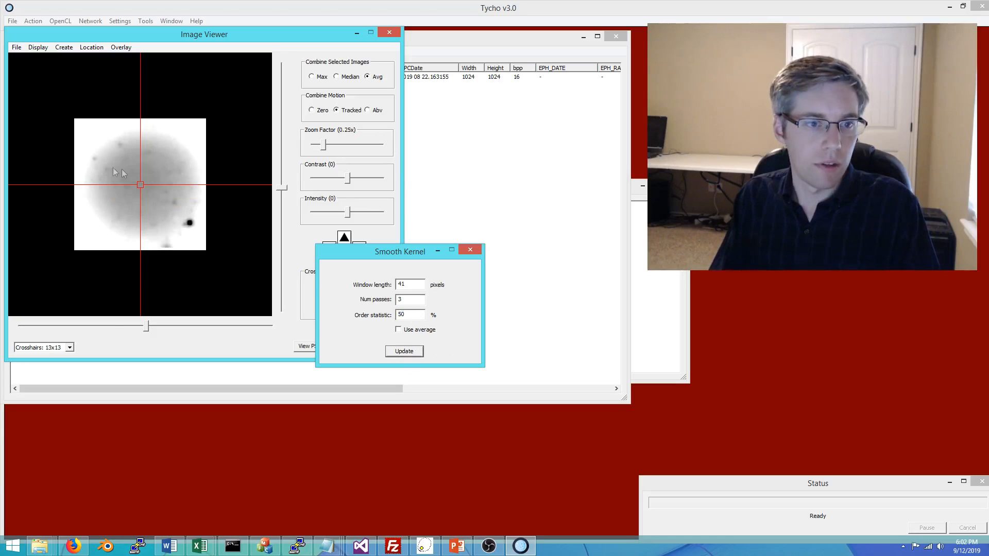
click(331, 145)
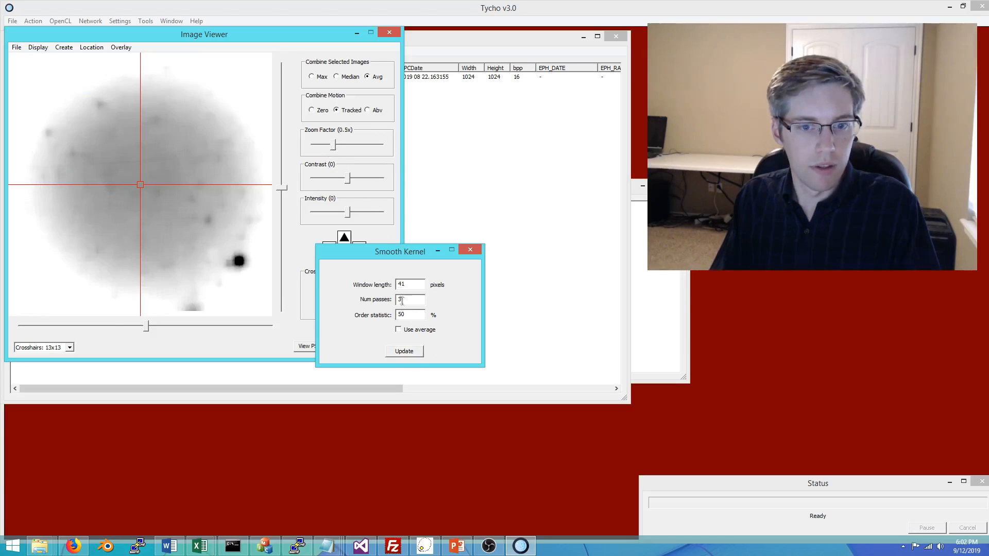
Step: Compare the smoothed background with averaging turned on and off, leaving averaging disabled
click(399, 330)
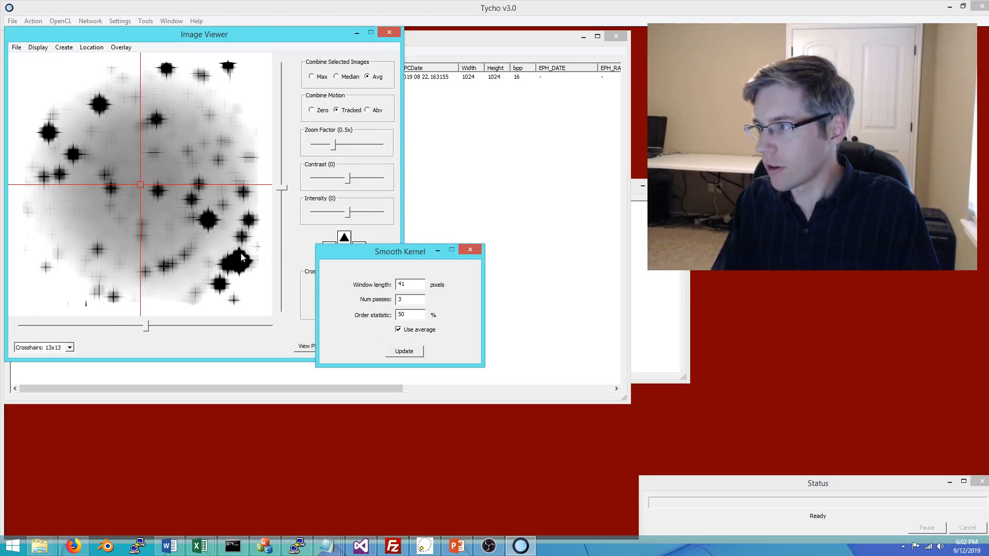
click(400, 330)
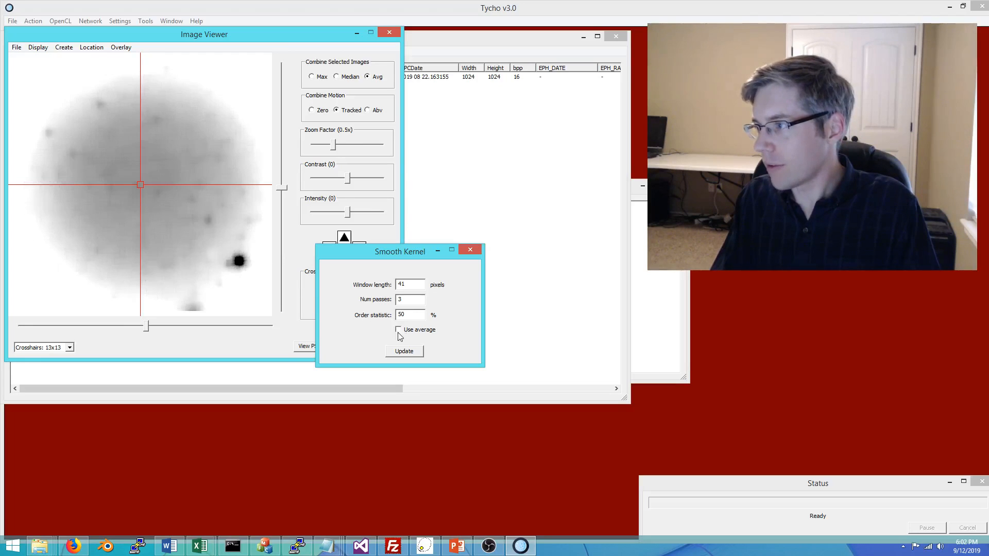
click(399, 331)
click(399, 330)
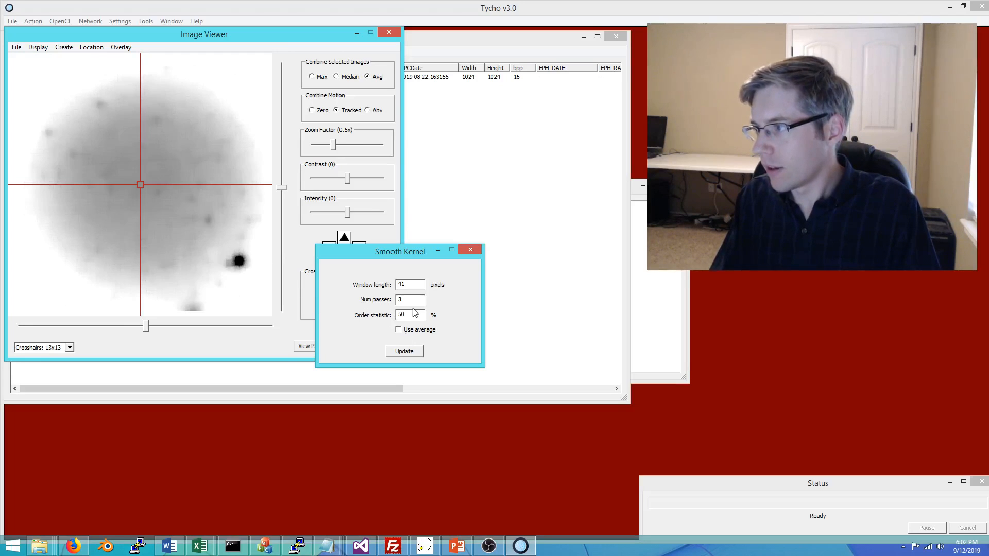
Step: Set the order statistic to 33% and the number of passes to 1, update the preview and inspect the whole frame
drag(407, 315, 375, 308)
text(33)
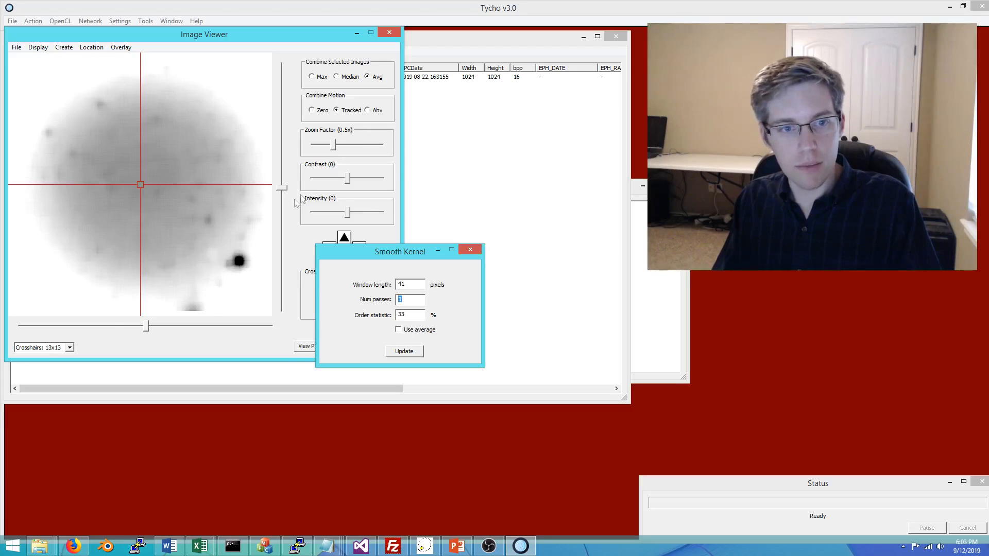
drag(335, 150, 343, 150)
text(1)
click(402, 351)
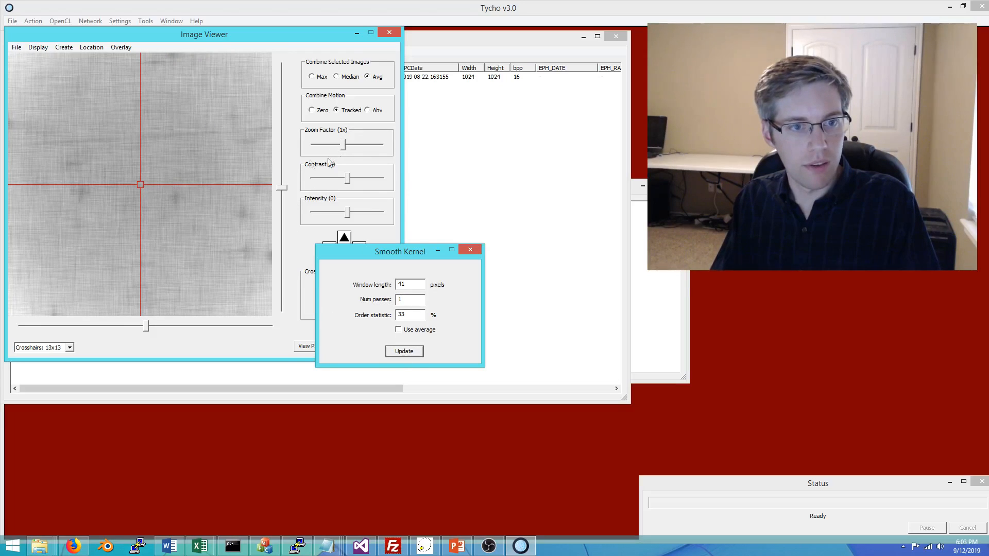
drag(342, 146, 334, 148)
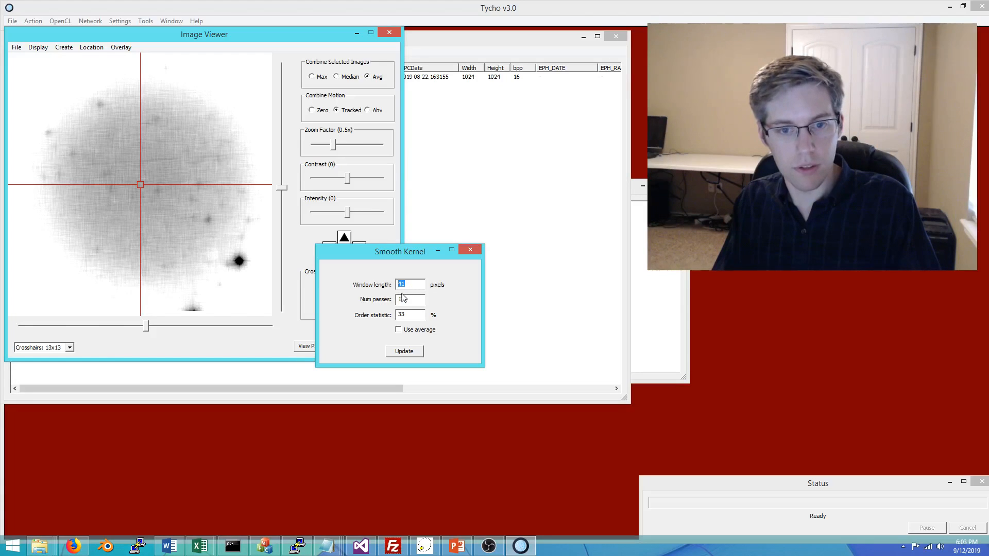
Step: Preview the single-pass smoothing with window lengths of 3, 10, 20 and 30 pixels in turn to compare star removal
text(3)
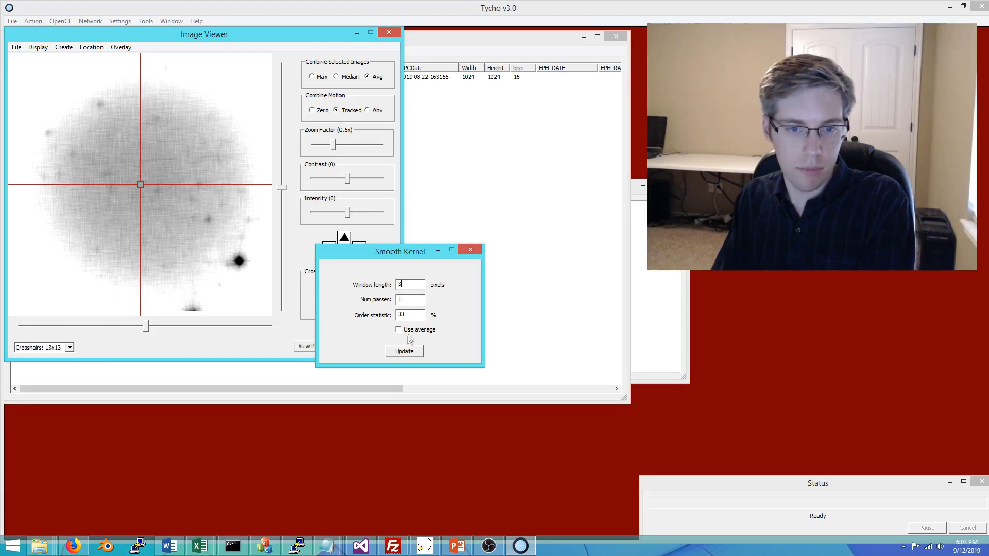
click(404, 351)
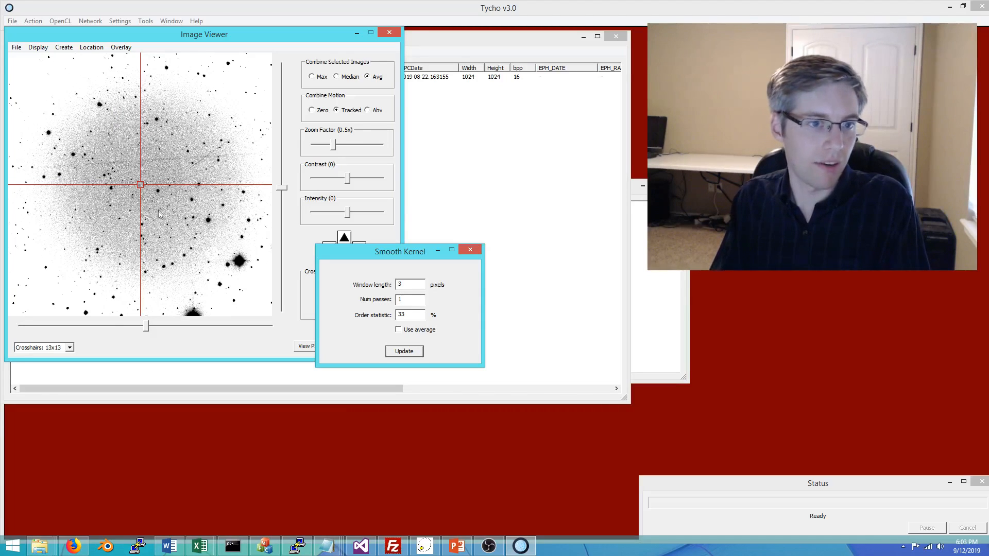
double_click(403, 285)
text(10)
click(403, 355)
double_click(402, 285)
text(20)
click(403, 351)
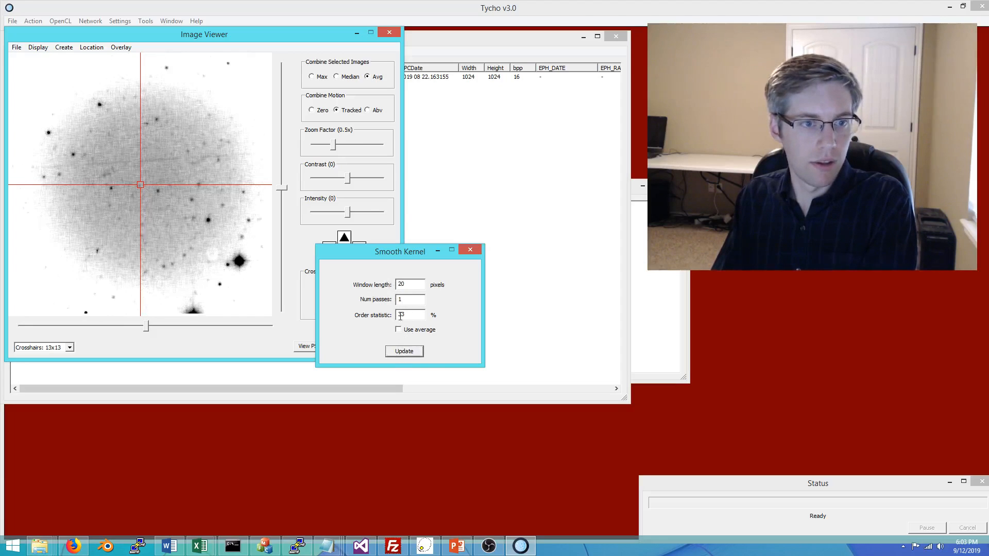
double_click(402, 285)
text(30)
click(404, 351)
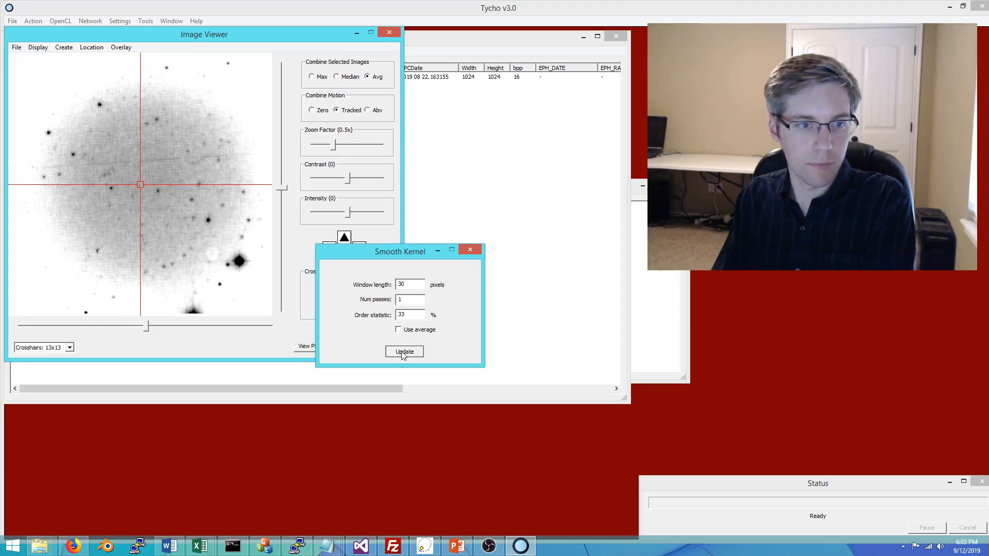
Step: Update the smoothed preview with window length 41 pixels, first at 1 pass and again at 3 passes, and return to the Image Manager
double_click(402, 285)
text(41)
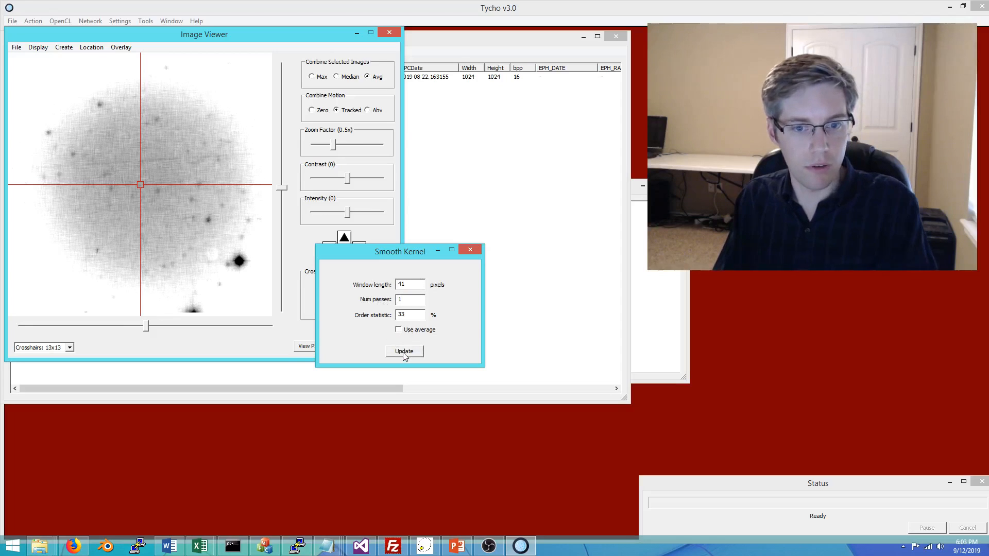
click(404, 353)
double_click(409, 299)
text(3)
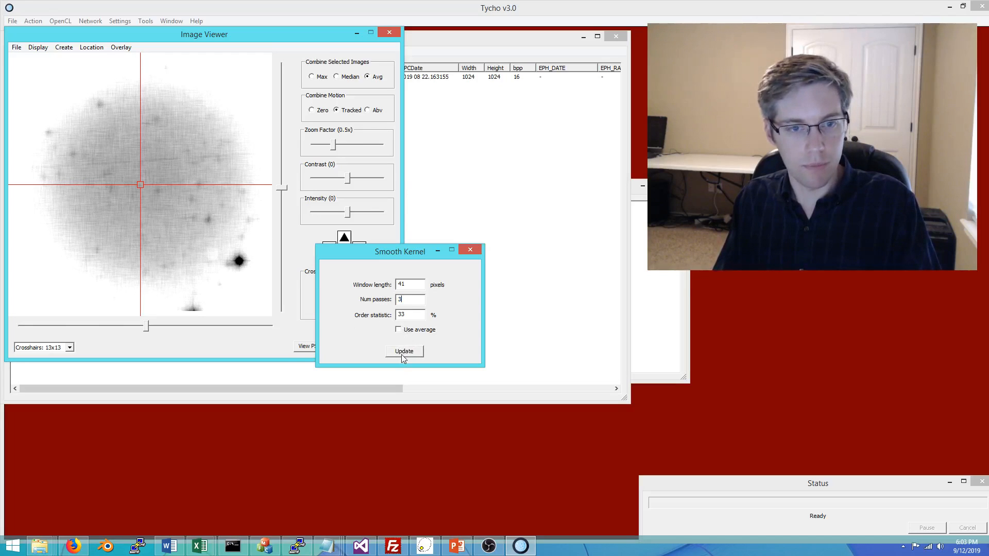
click(401, 354)
mouse_move(334, 148)
mouse_down()
mouse_move(322, 148)
mouse_move(334, 148)
mouse_up()
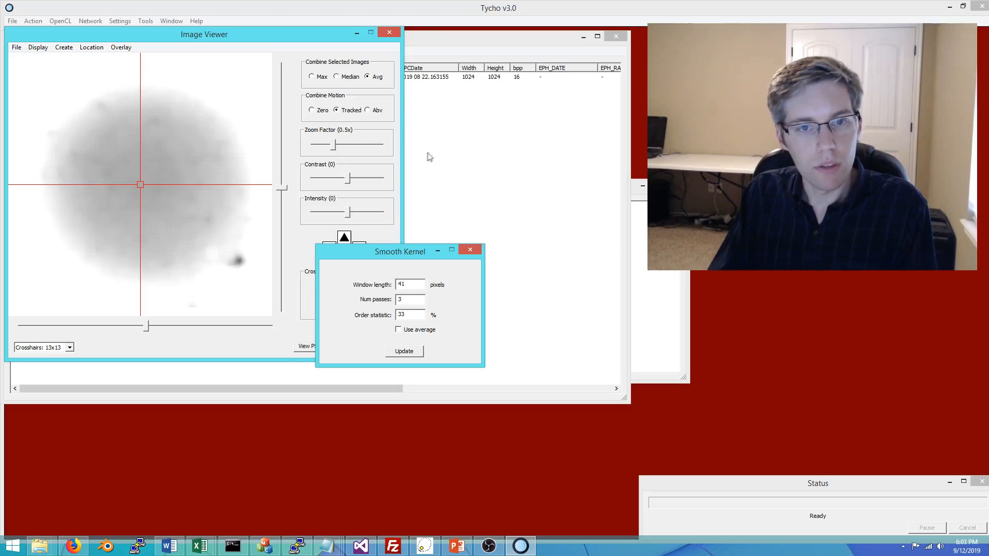
click(430, 90)
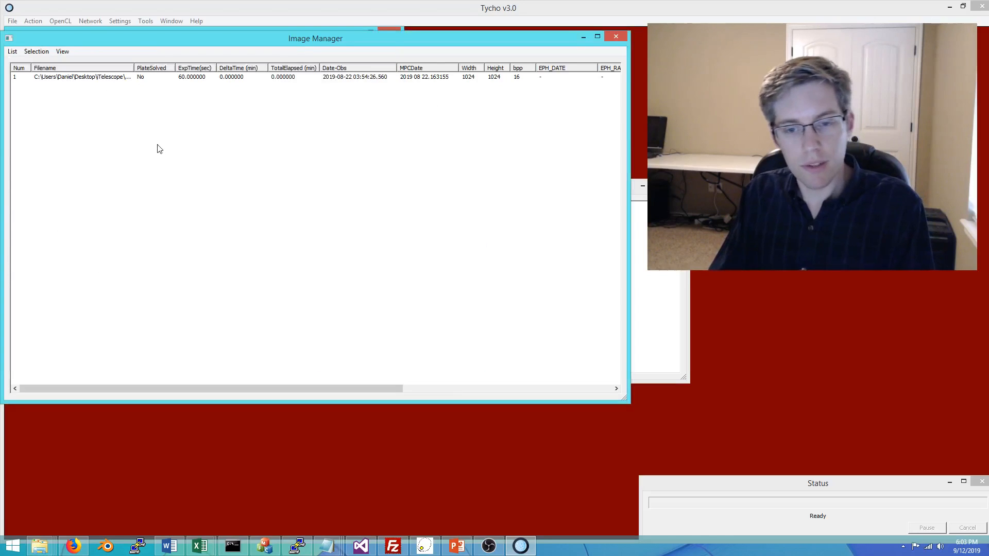